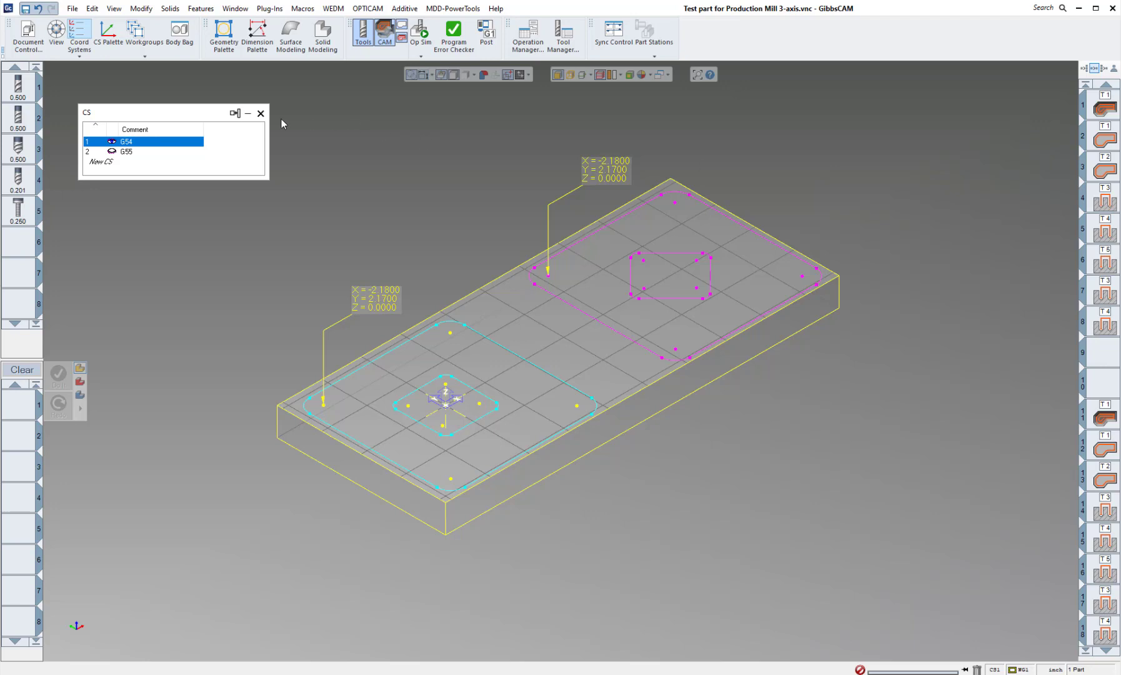
# Step: Move the coordinate systems list slightly lower and widen it
pyautogui.click(145, 54)
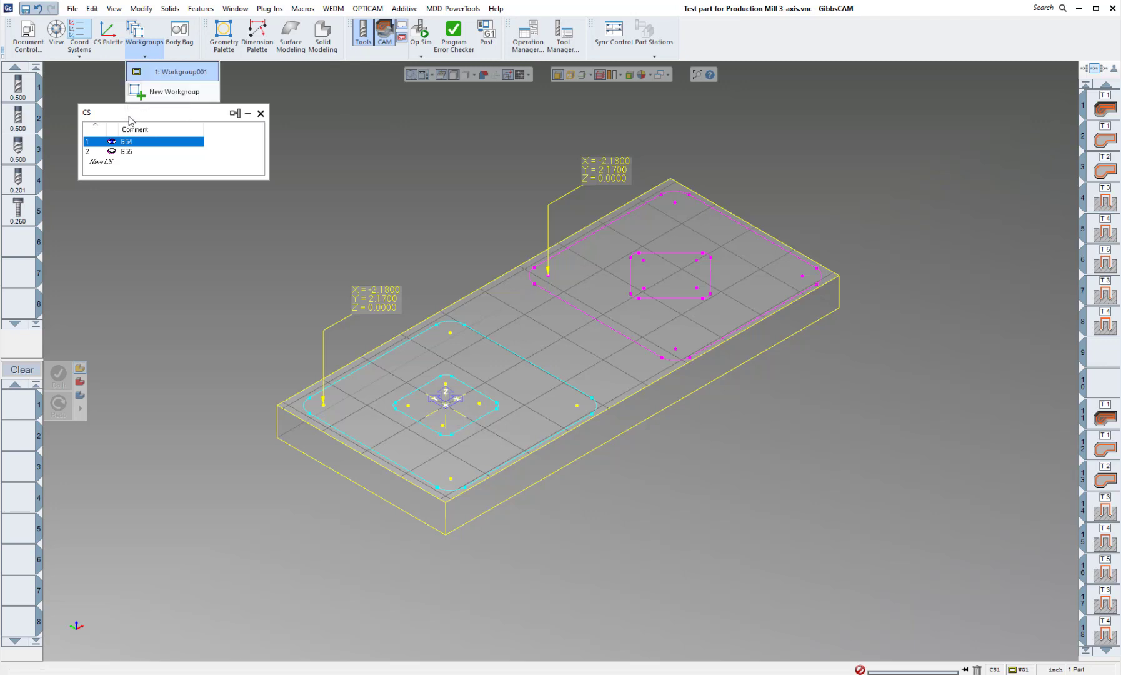
pyautogui.moveTo(130, 119); pyautogui.dragTo(129, 139)
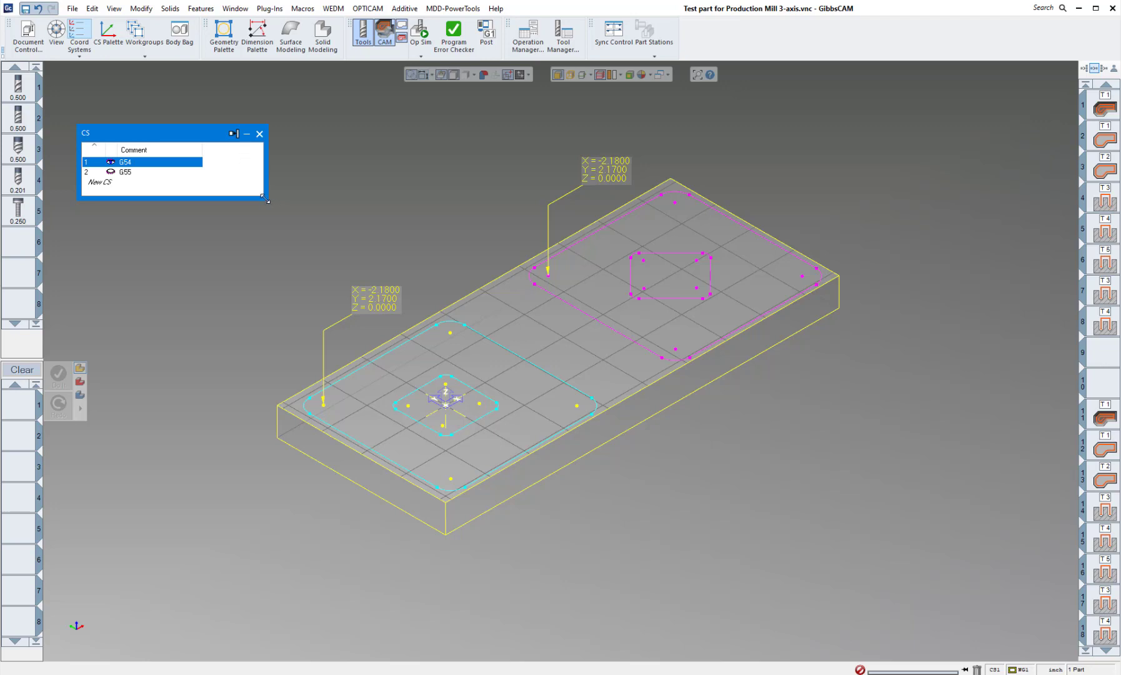
pyautogui.moveTo(265, 198); pyautogui.dragTo(345, 203)
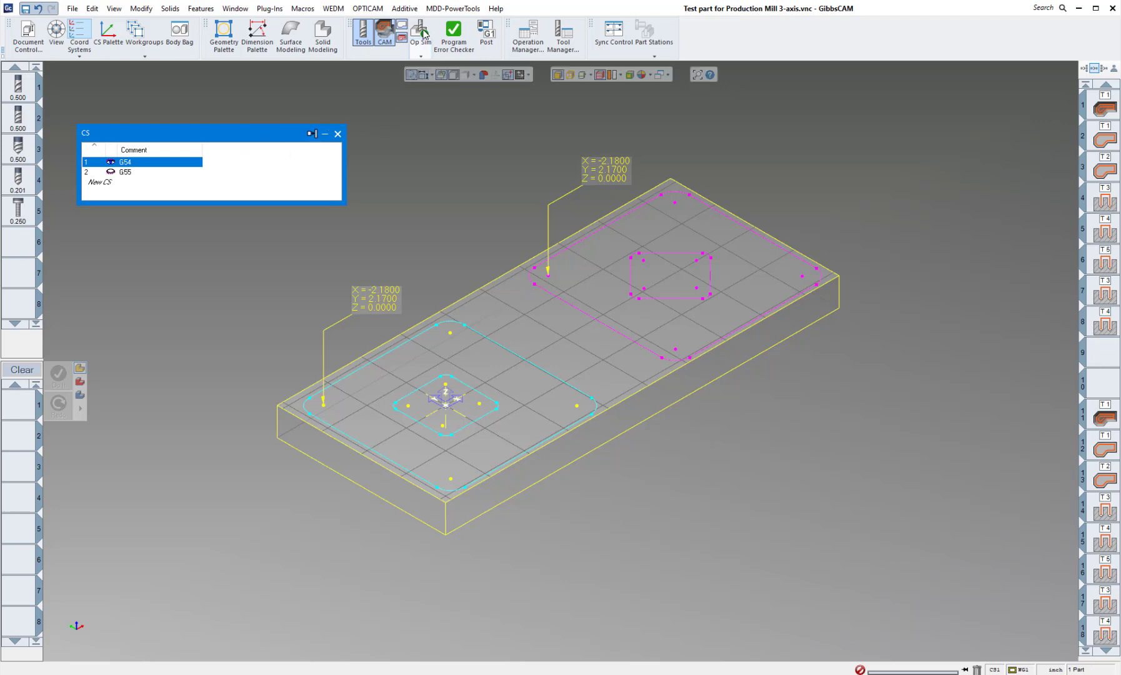
# Step: View the Post Processor options for the Haas NGC post, then close the dialog
pyautogui.click(486, 33)
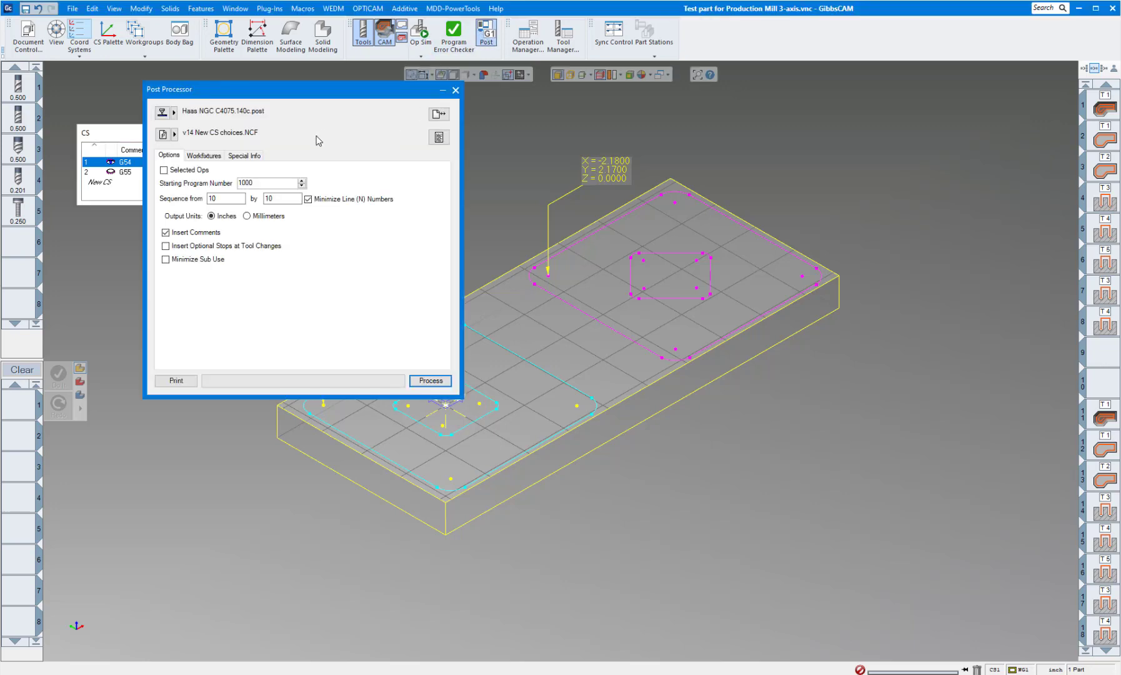
pyautogui.click(455, 91)
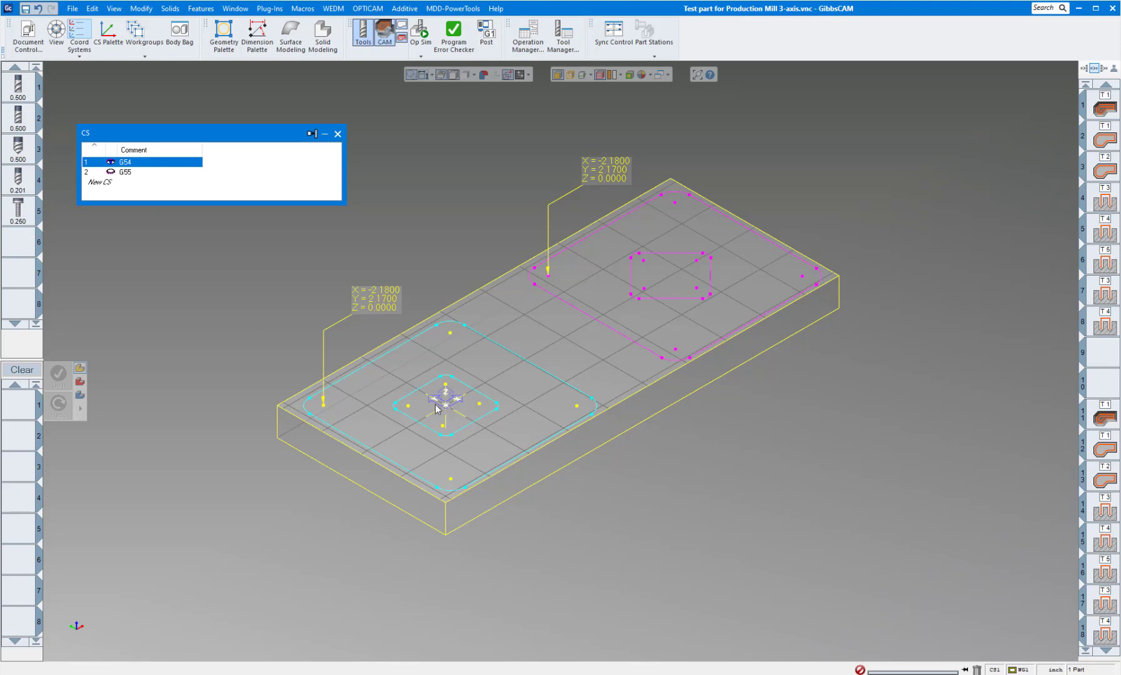
# Step: Alternate the active coordinate system between G54 and G55 to compare the geometry belonging to each, ending on G54
pyautogui.click(132, 174)
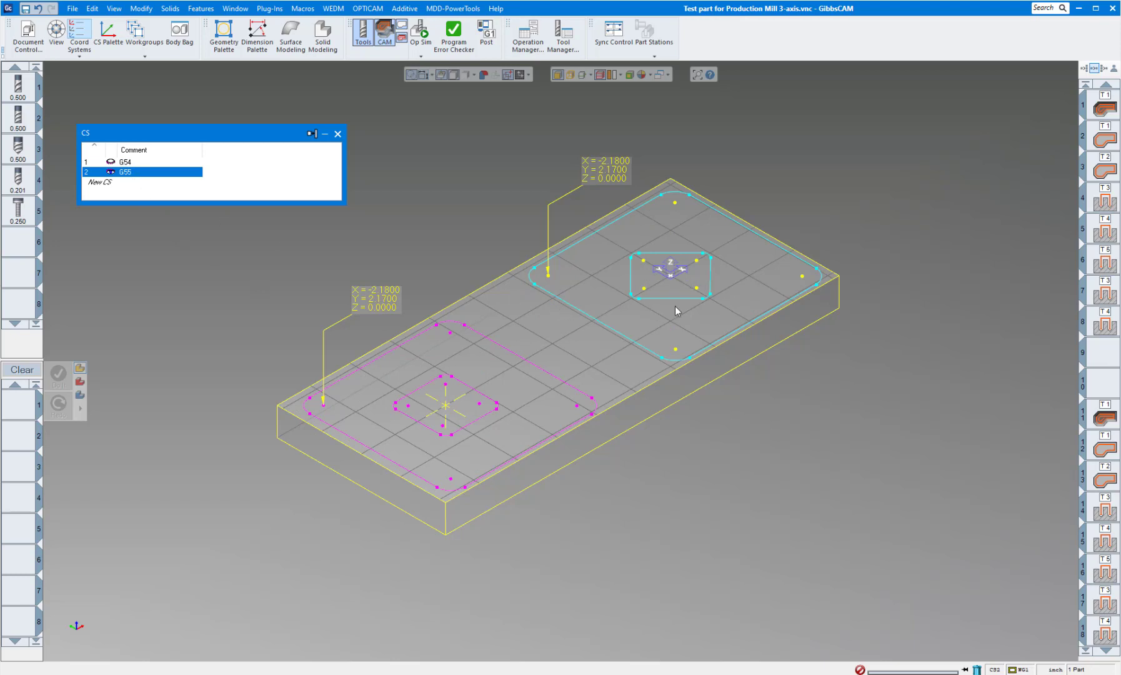
pyautogui.click(130, 162)
pyautogui.click(134, 171)
pyautogui.click(133, 164)
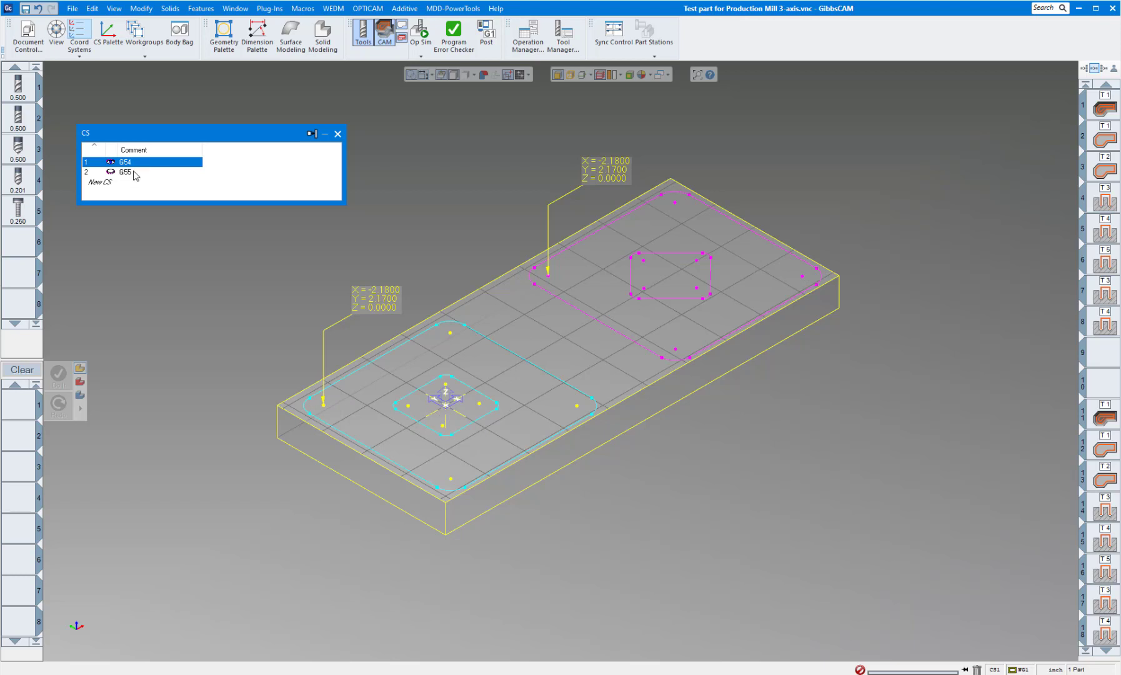
pyautogui.click(135, 172)
pyautogui.click(134, 162)
pyautogui.click(131, 173)
pyautogui.click(128, 162)
pyautogui.click(130, 174)
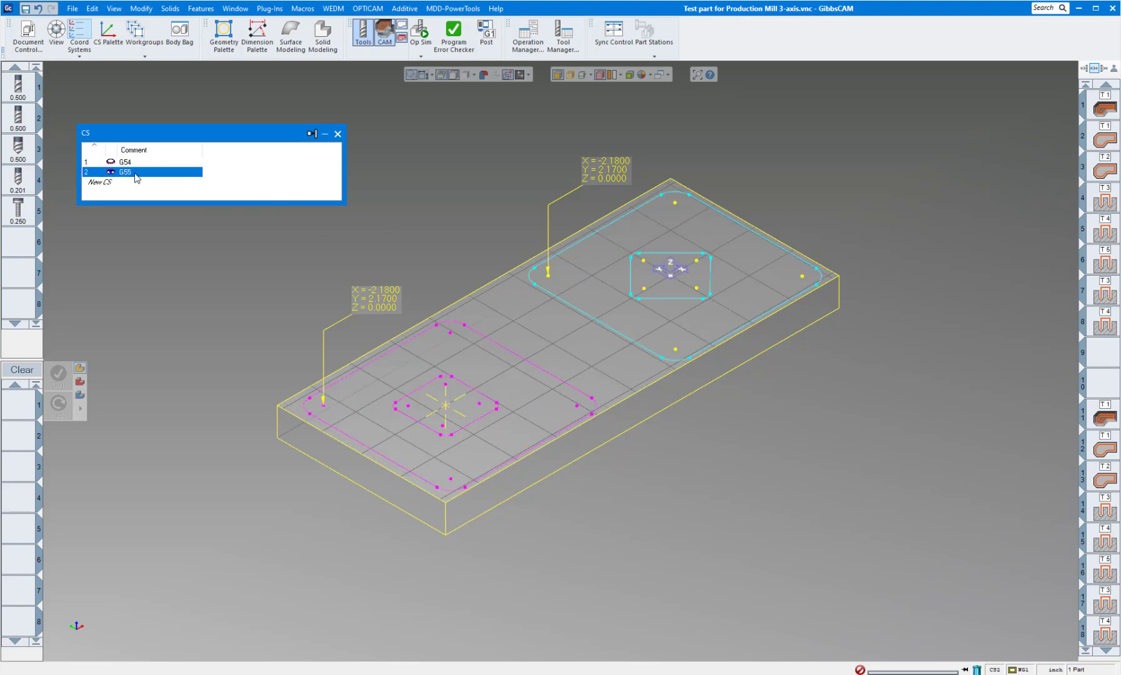
pyautogui.click(140, 164)
pyautogui.click(130, 173)
pyautogui.click(132, 163)
pyautogui.click(130, 173)
pyautogui.click(129, 166)
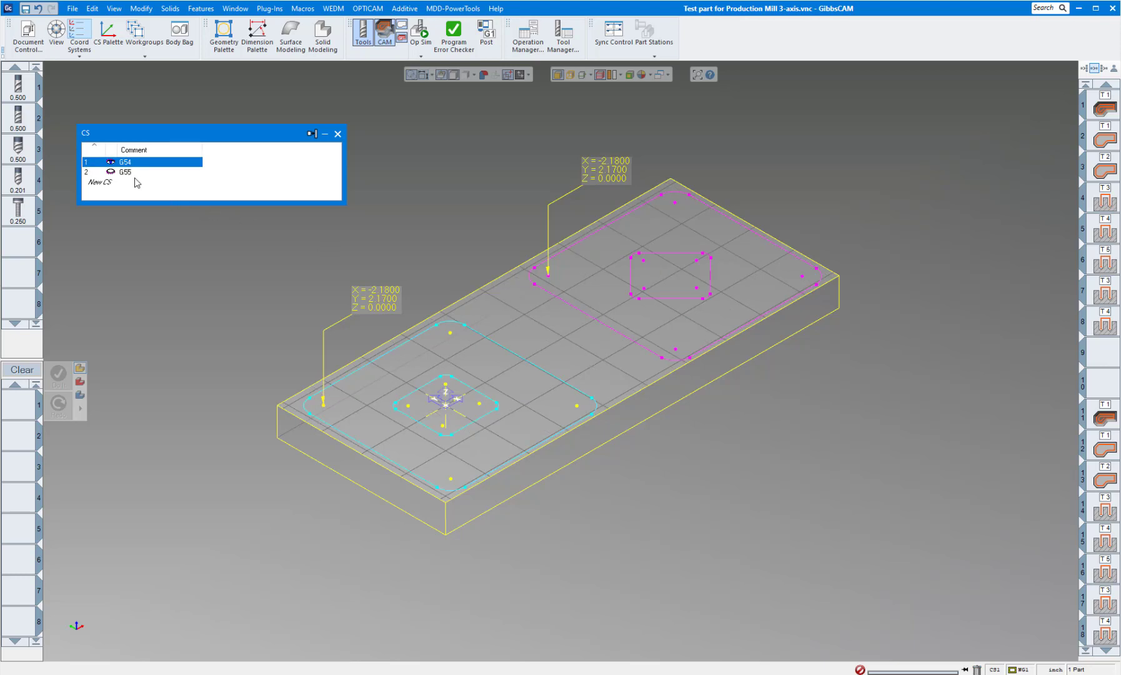
# Step: Change to CS 2: G55 directly from the second pocket's inner geometry, and return to G54
pyautogui.rightClick(656, 258)
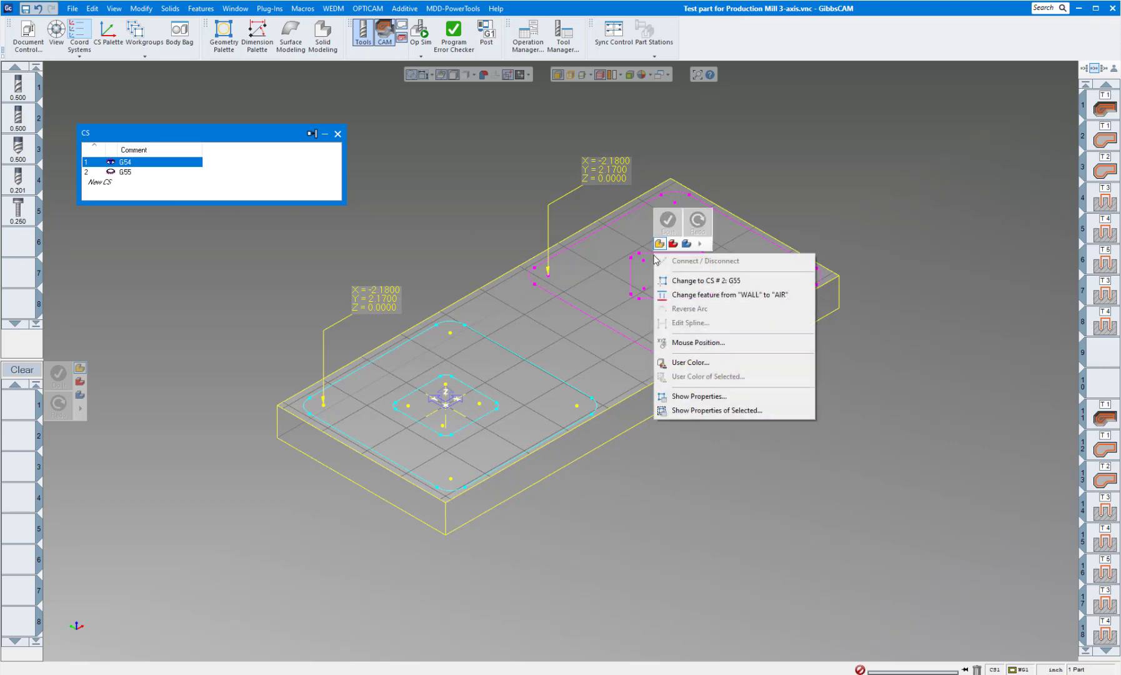
pyautogui.click(683, 282)
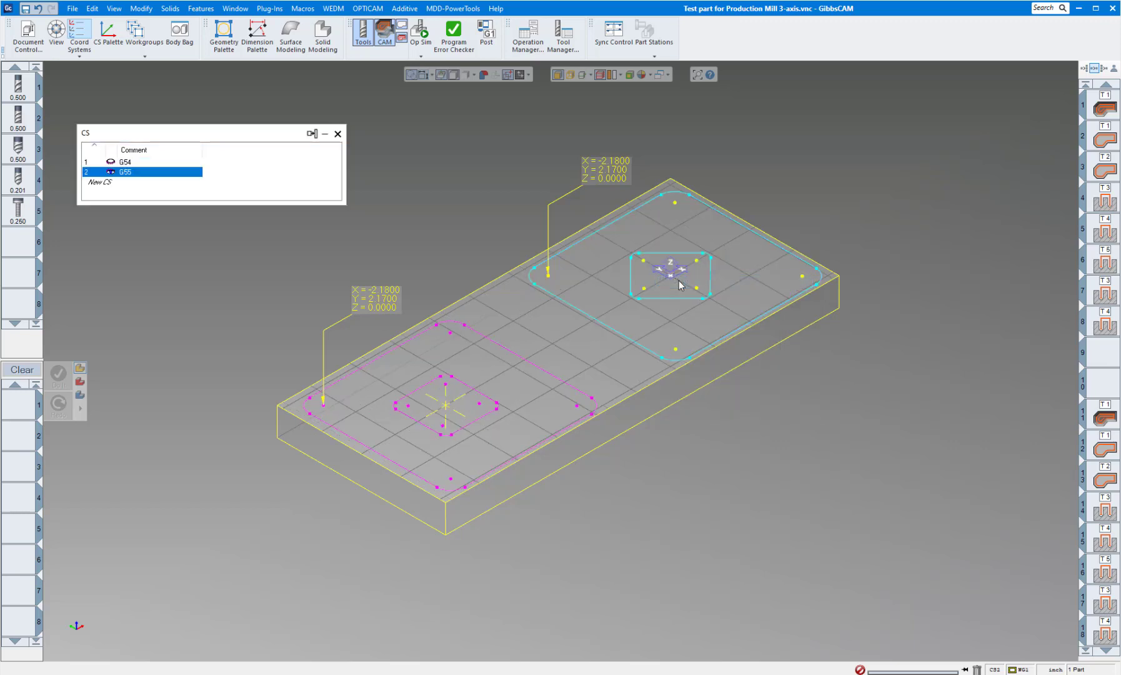
pyautogui.click(129, 164)
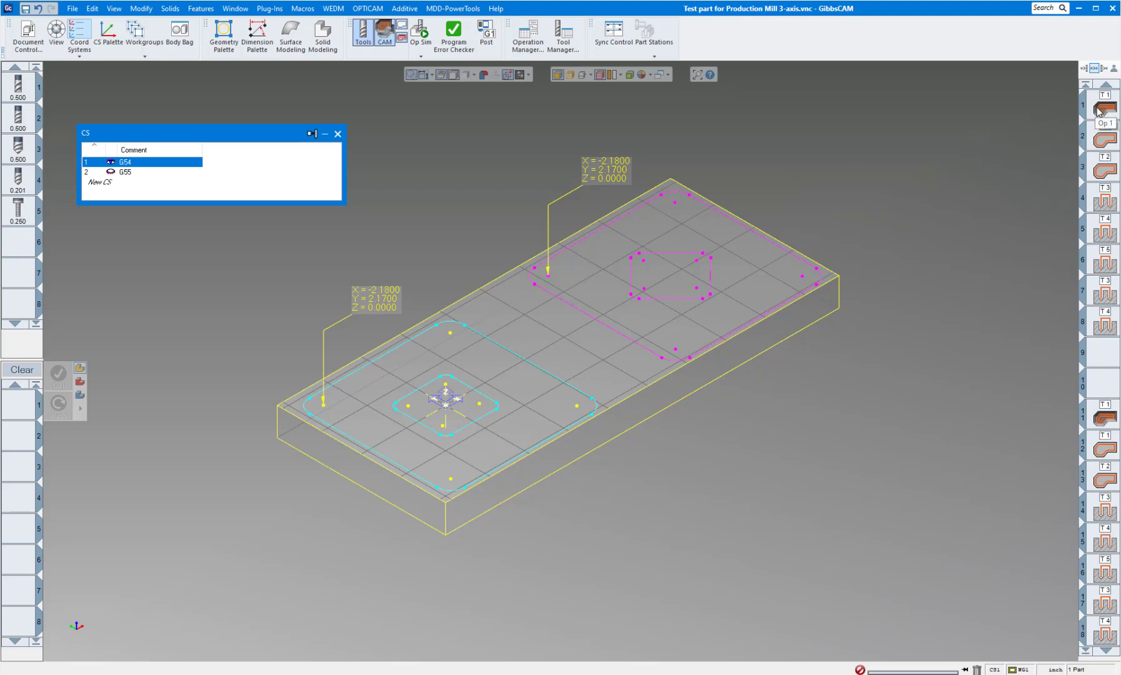
# Step: Run the Op Sim rendering of all operations to check both pockets, and close the simulation
pyautogui.click(428, 35)
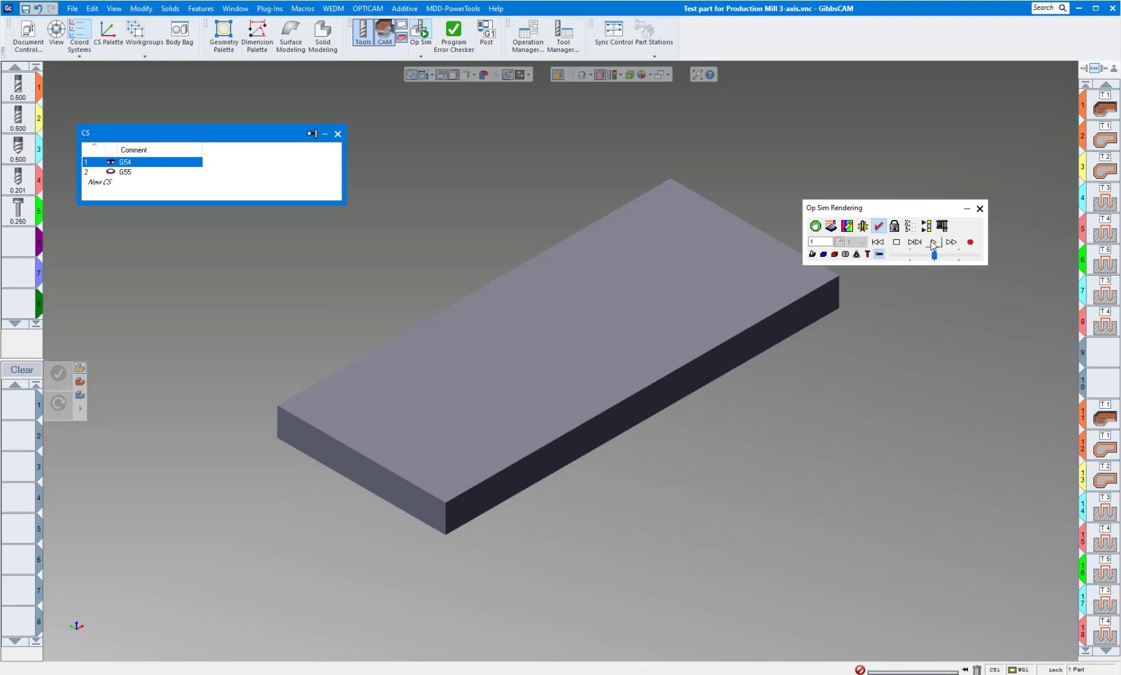
pyautogui.click(933, 242)
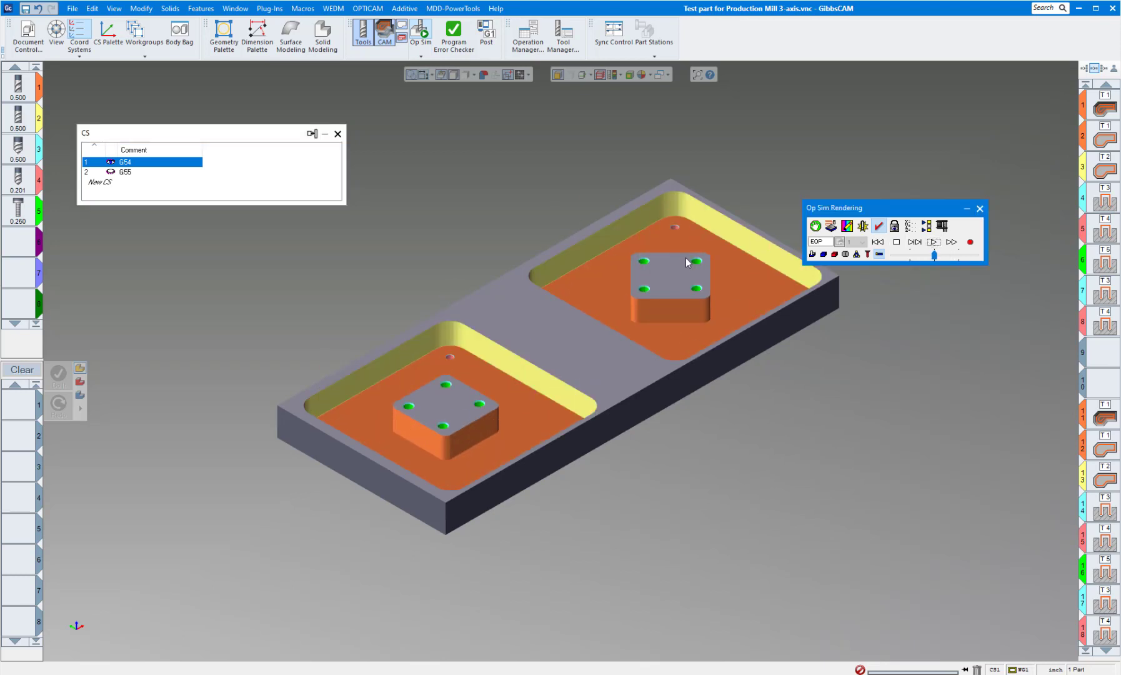
pyautogui.click(979, 210)
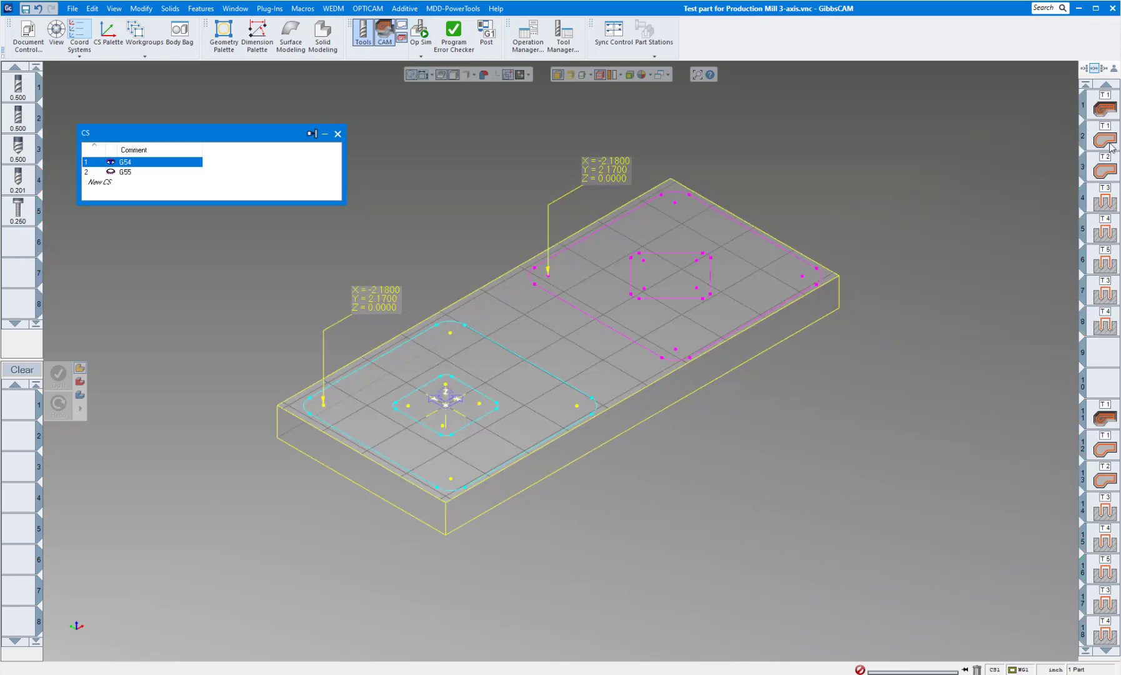
# Step: Load operation 1 and operation 11 in turn to examine the roughing toolpath of each pocket
pyautogui.doubleClick(1100, 110)
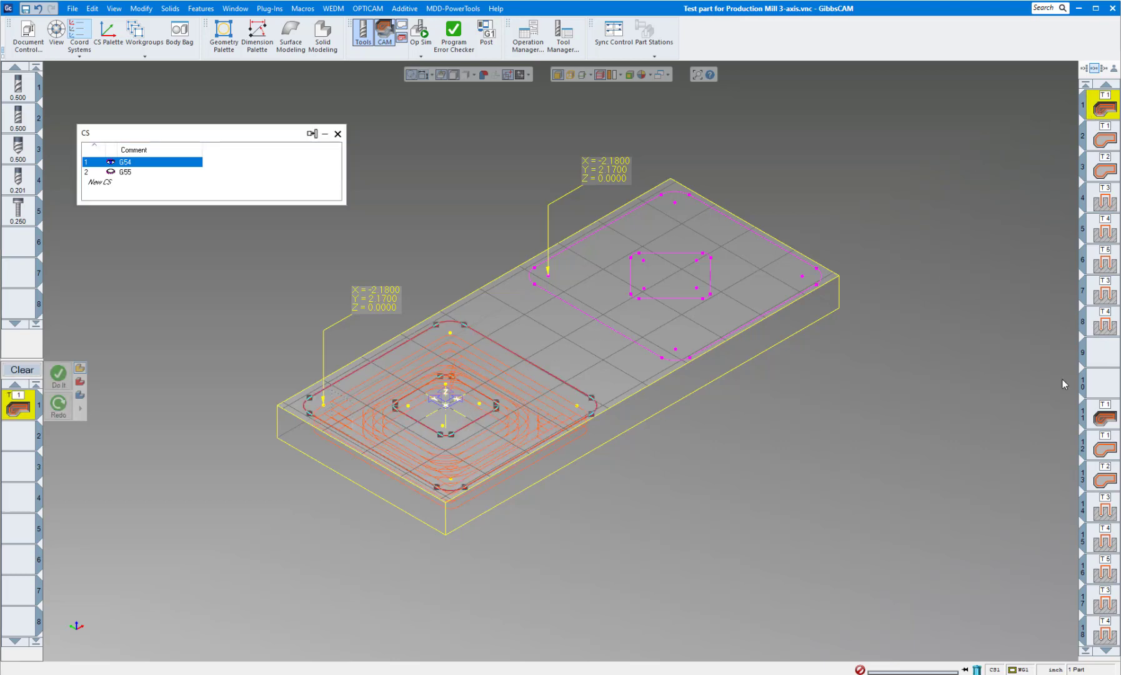
pyautogui.scroll(-2, 1106, 420)
pyautogui.doubleClick(1101, 351)
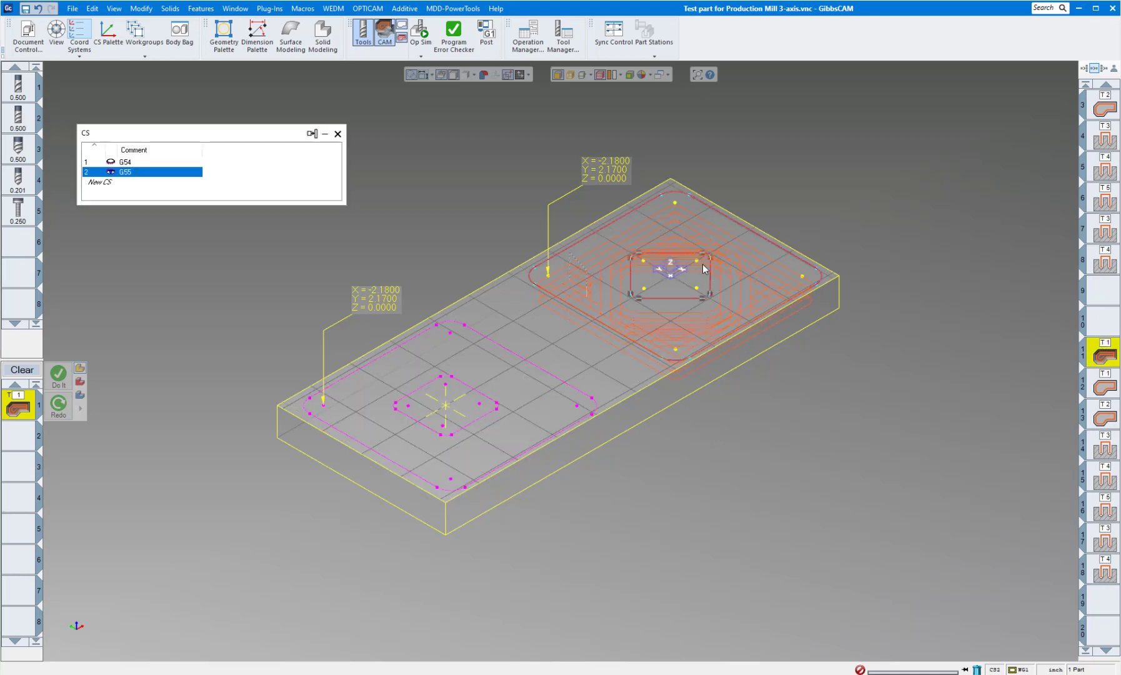
# Step: Close the coordinate systems list and open the Post Processor dialog, placing it over the upper part of the workspace
pyautogui.click(338, 134)
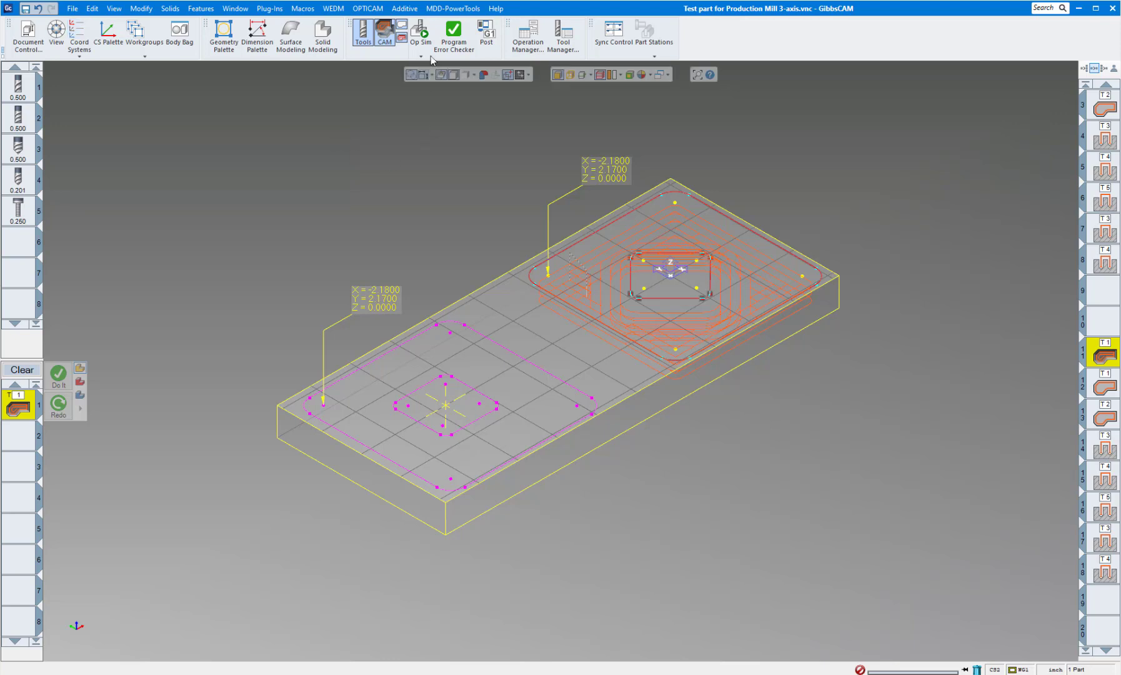
pyautogui.click(423, 34)
pyautogui.click(424, 34)
pyautogui.click(487, 33)
pyautogui.moveTo(312, 93); pyautogui.dragTo(354, 131)
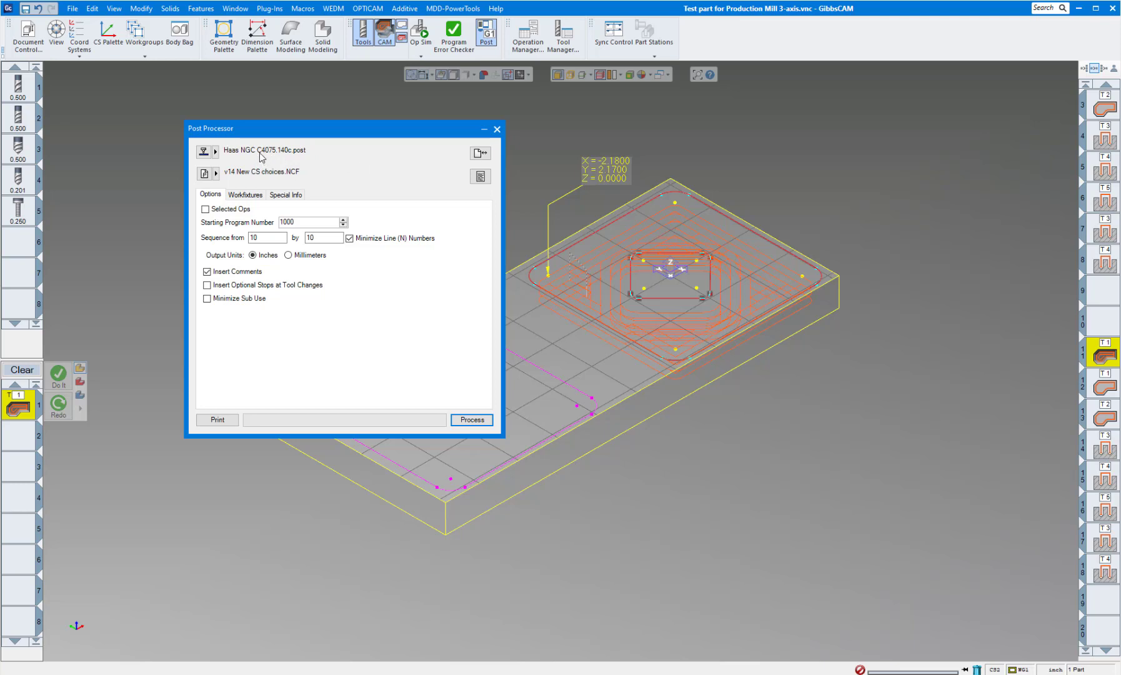
pyautogui.moveTo(369, 125); pyautogui.dragTo(282, 49)
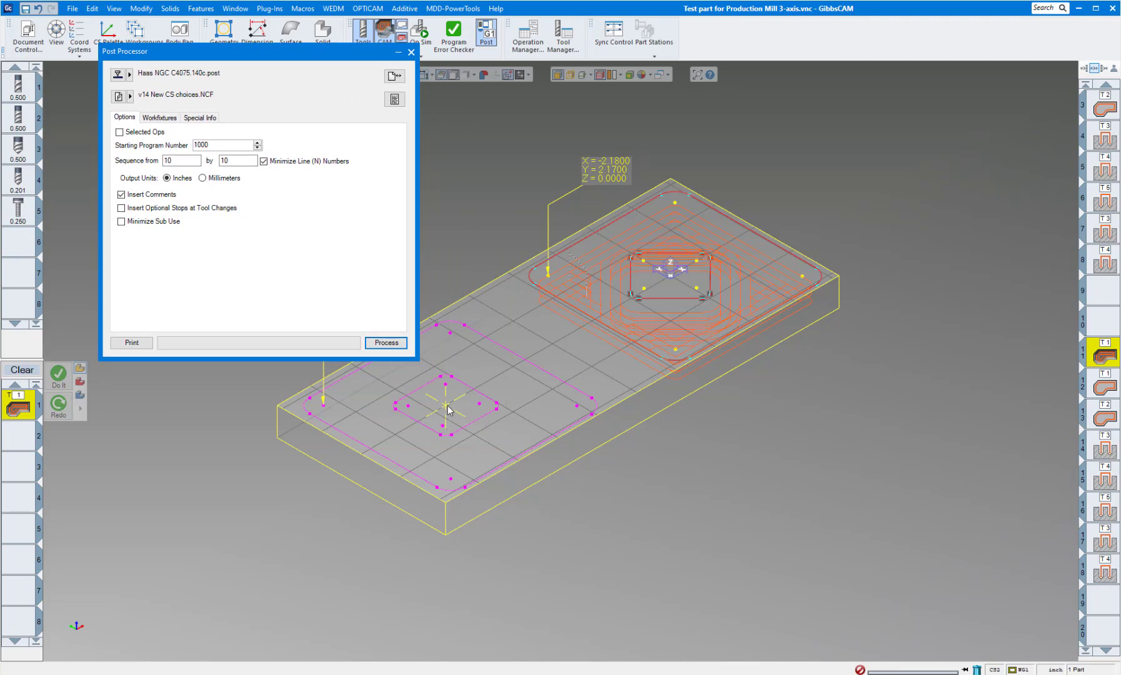
pyautogui.moveTo(269, 58); pyautogui.dragTo(301, 128)
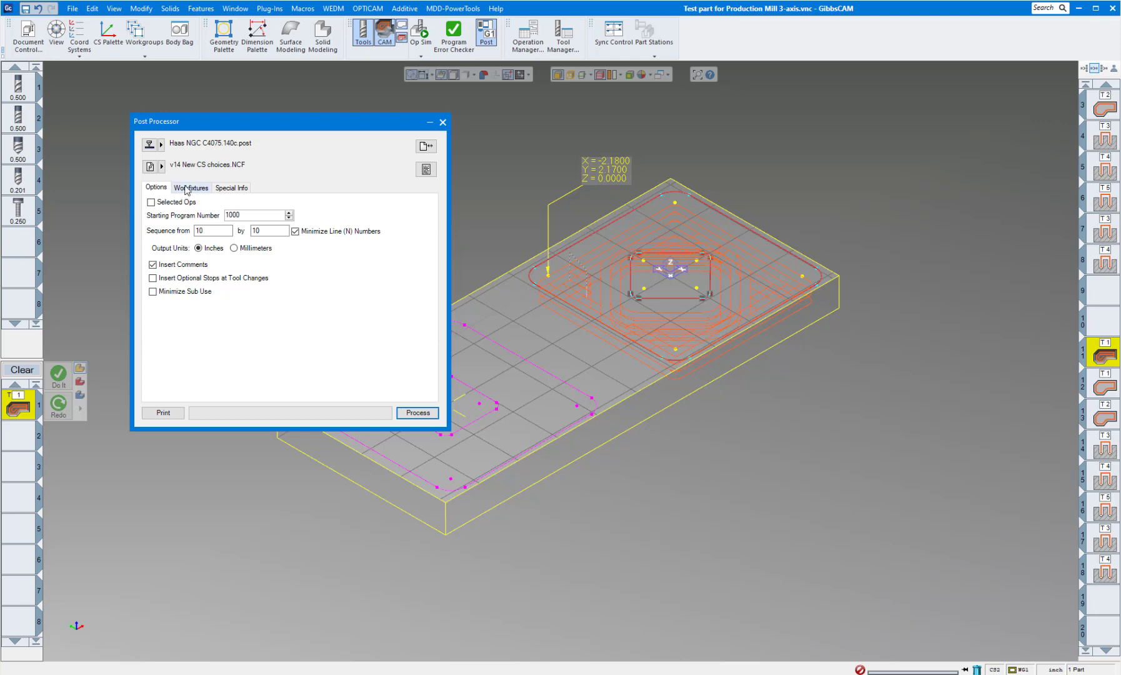
# Step: Review the post processor's workfixture assignments by operation, from operation 1 through operation 18
pyautogui.click(187, 189)
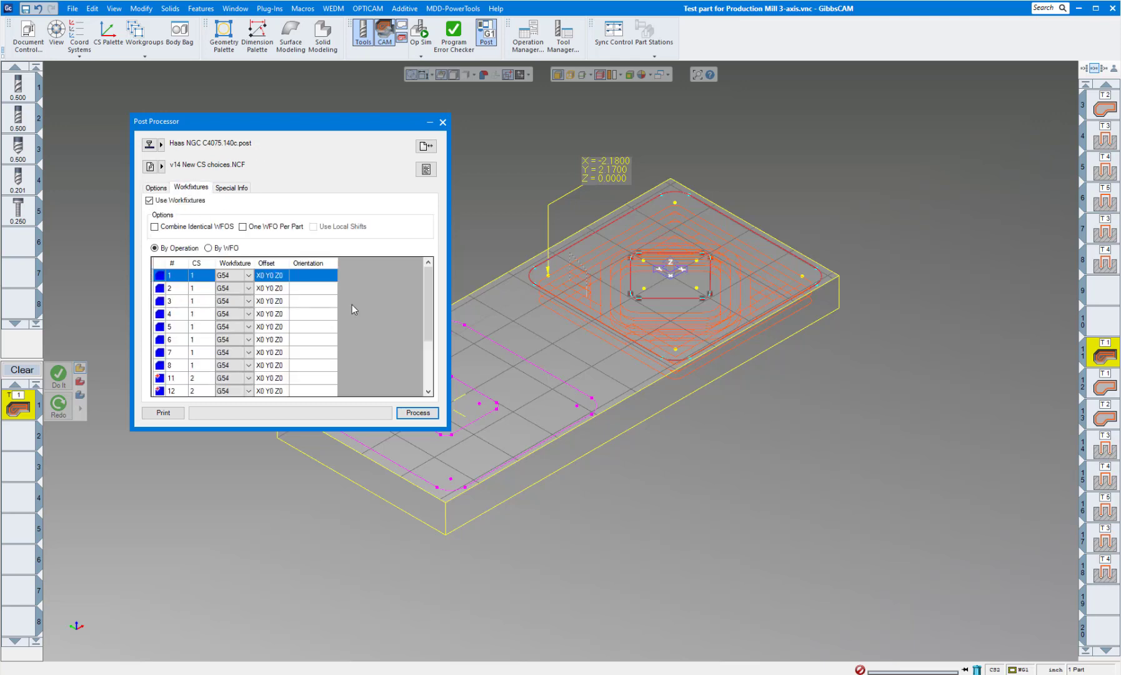
pyautogui.click(244, 277)
pyautogui.moveTo(427, 279); pyautogui.dragTo(423, 330)
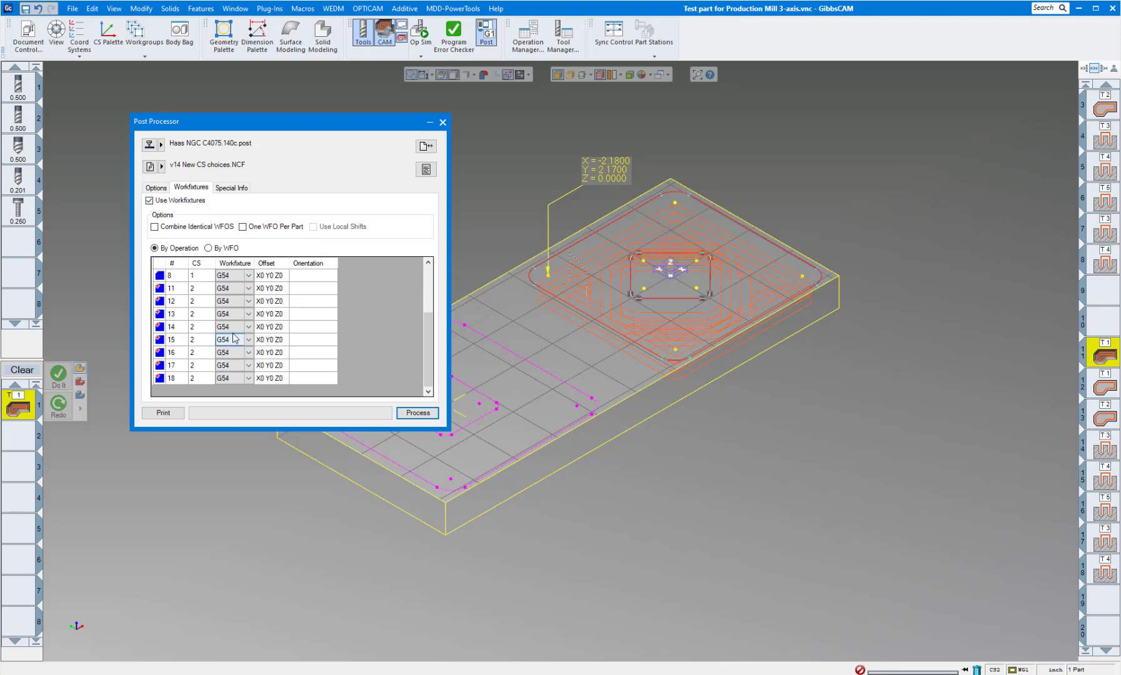
pyautogui.scroll(3, 230, 356)
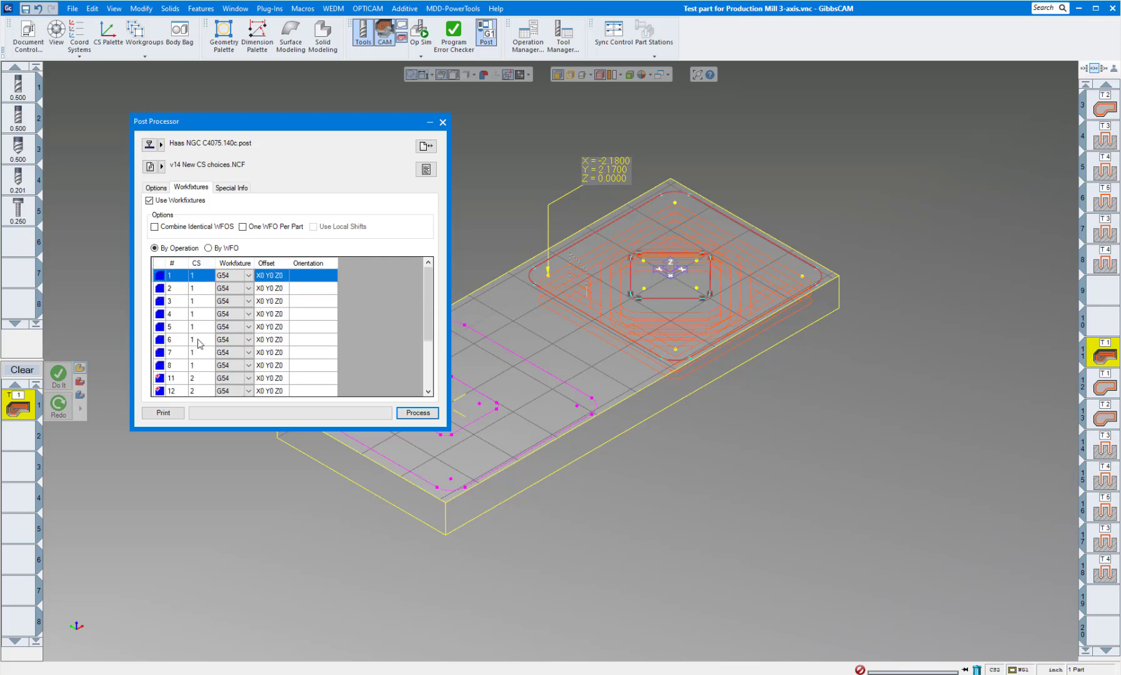
# Step: Open operation 3's contour process, examine the available machining coordinate systems, and close it without changing the setting
pyautogui.click(1105, 106)
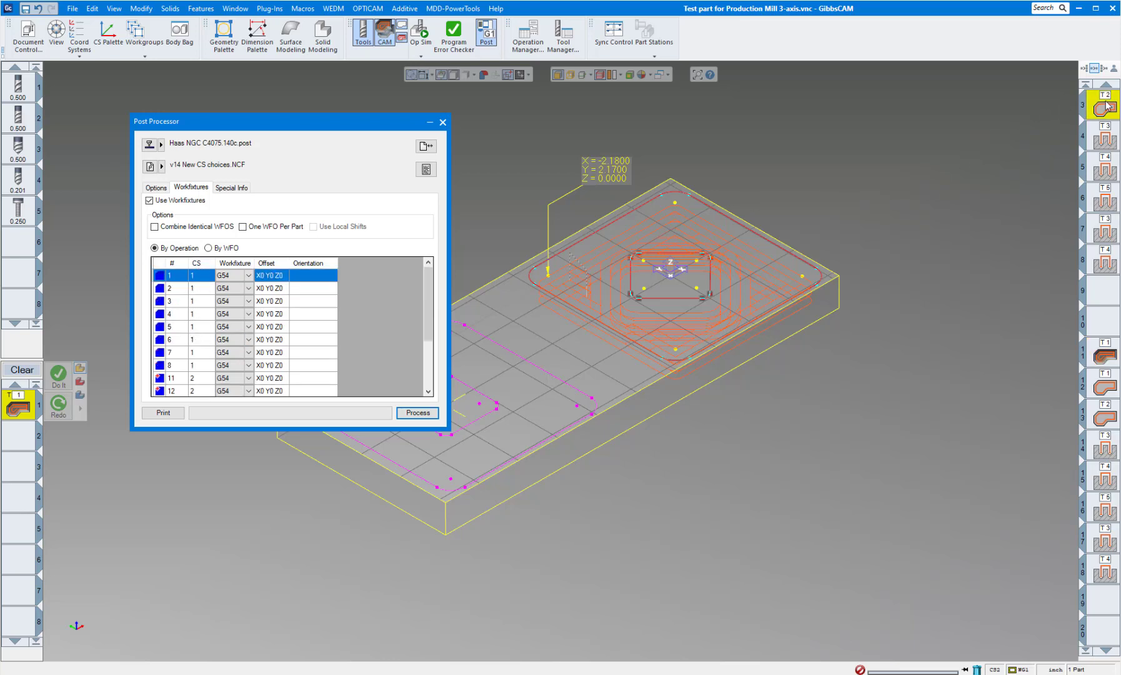
pyautogui.doubleClick(1105, 107)
pyautogui.moveTo(387, 262); pyautogui.dragTo(671, 119)
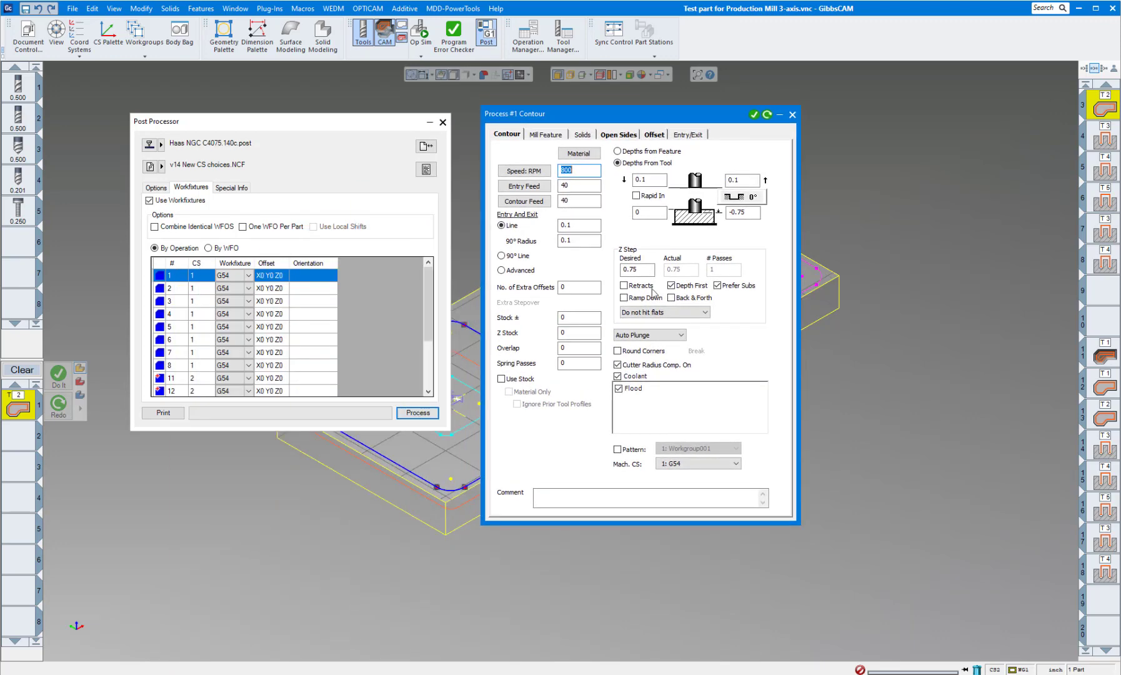
pyautogui.click(675, 470)
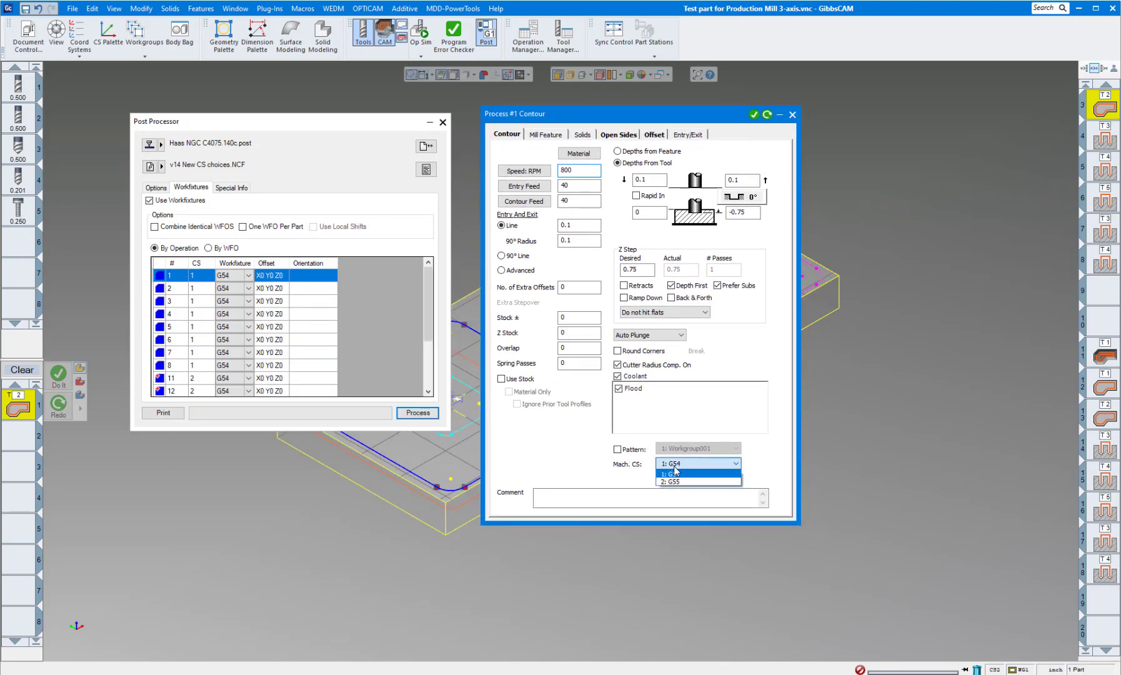
pyautogui.click(567, 467)
pyautogui.click(792, 115)
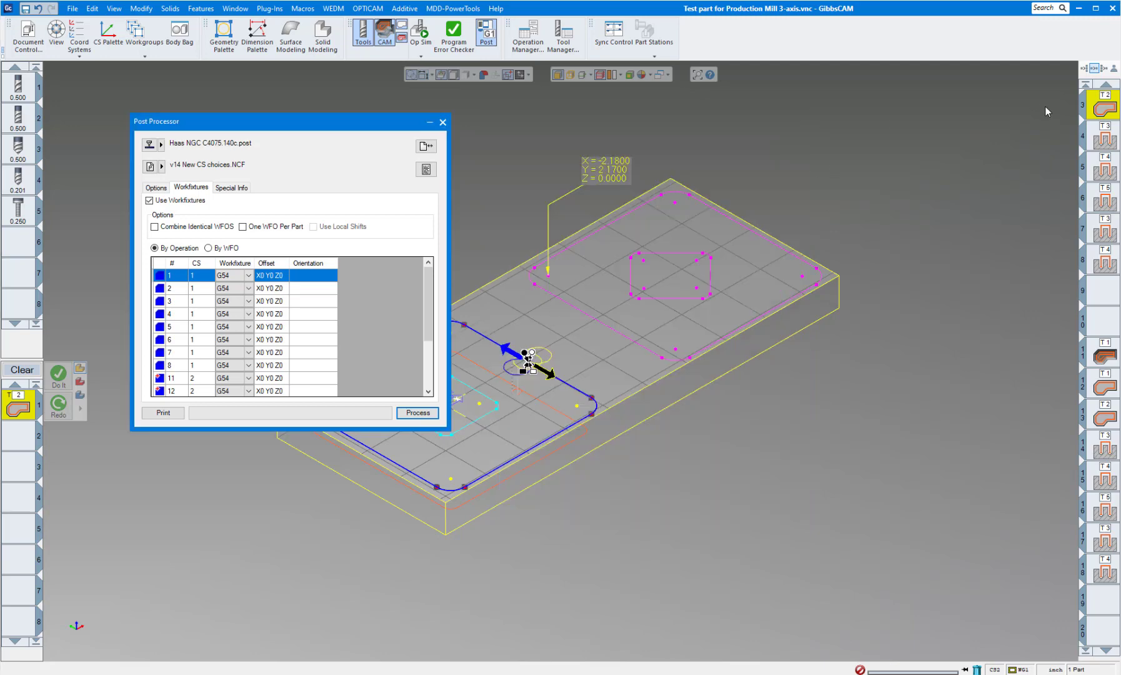
# Step: Open operation 8's drilling process to check its machining coordinate system, and close it
pyautogui.click(1098, 266)
pyautogui.doubleClick(1098, 266)
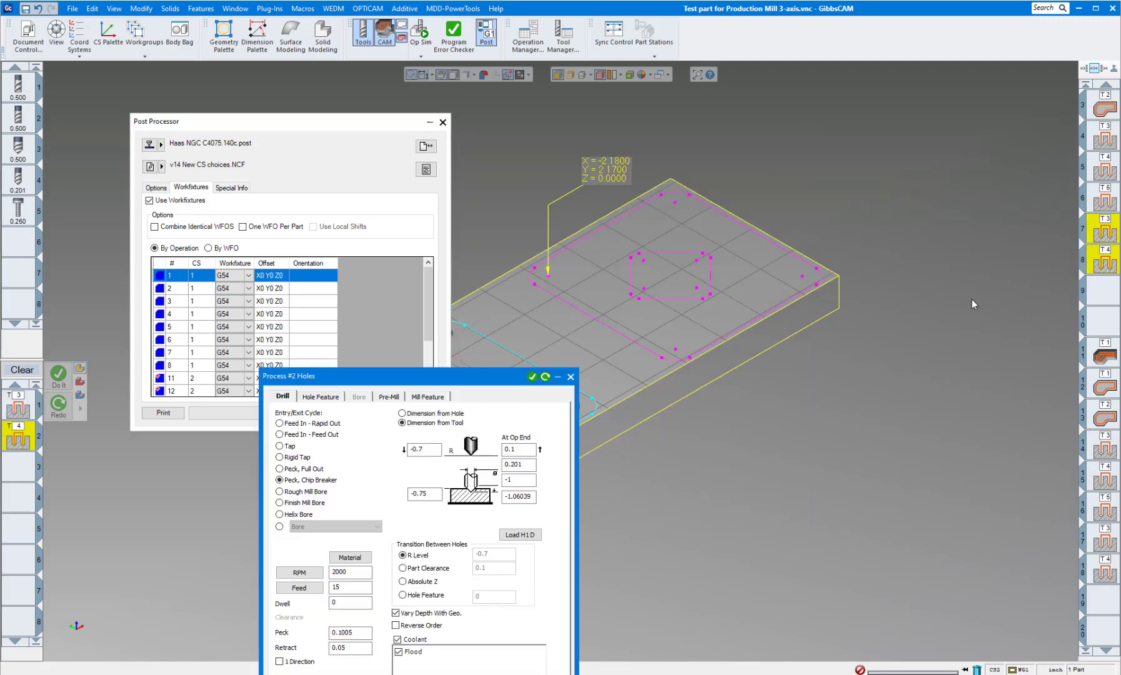
pyautogui.moveTo(482, 334); pyautogui.dragTo(644, 179)
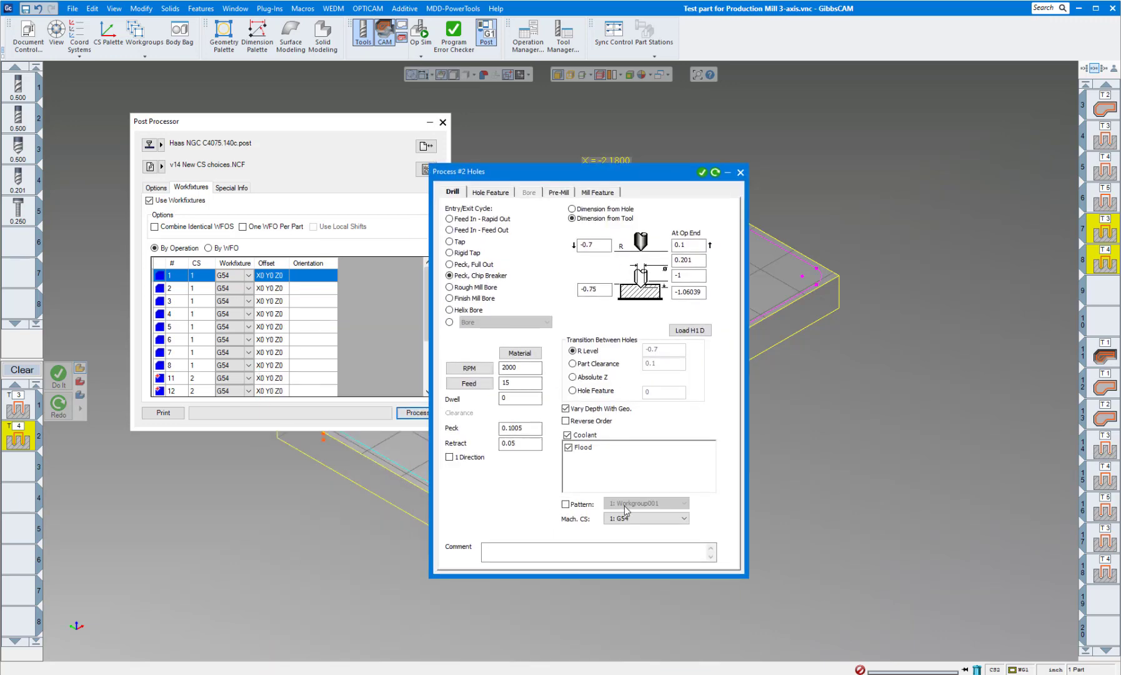
pyautogui.click(741, 172)
# Step: Open operation 11's roughing process to check its machining coordinate system, and close it
pyautogui.click(1101, 352)
pyautogui.doubleClick(1100, 347)
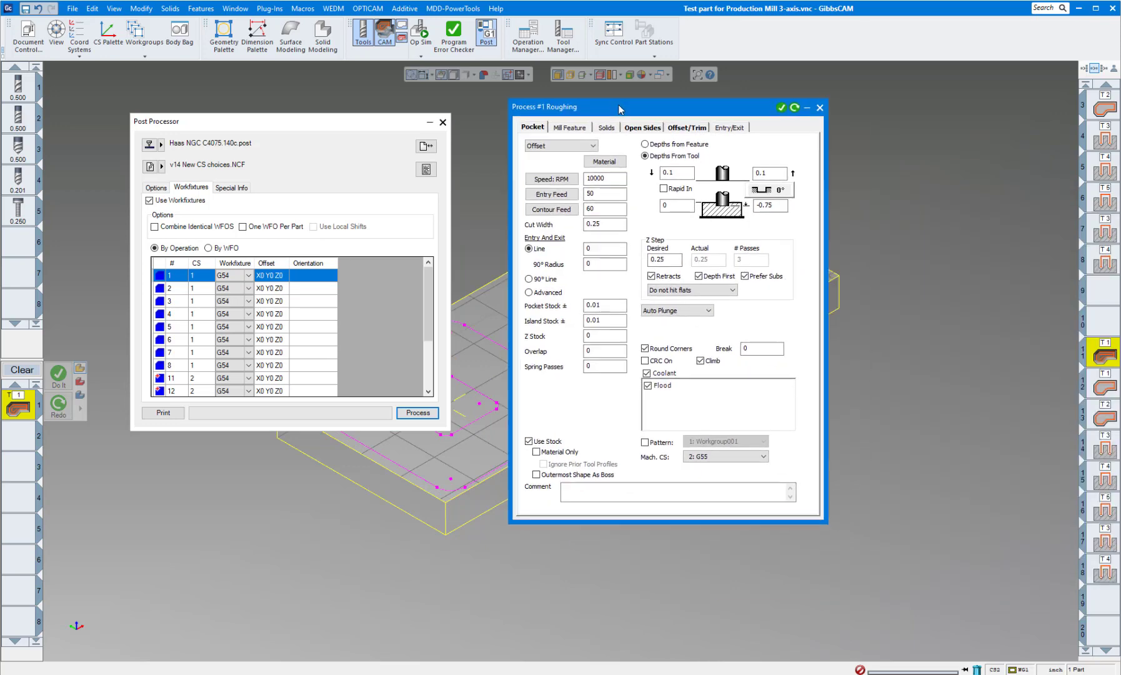
pyautogui.click(811, 106)
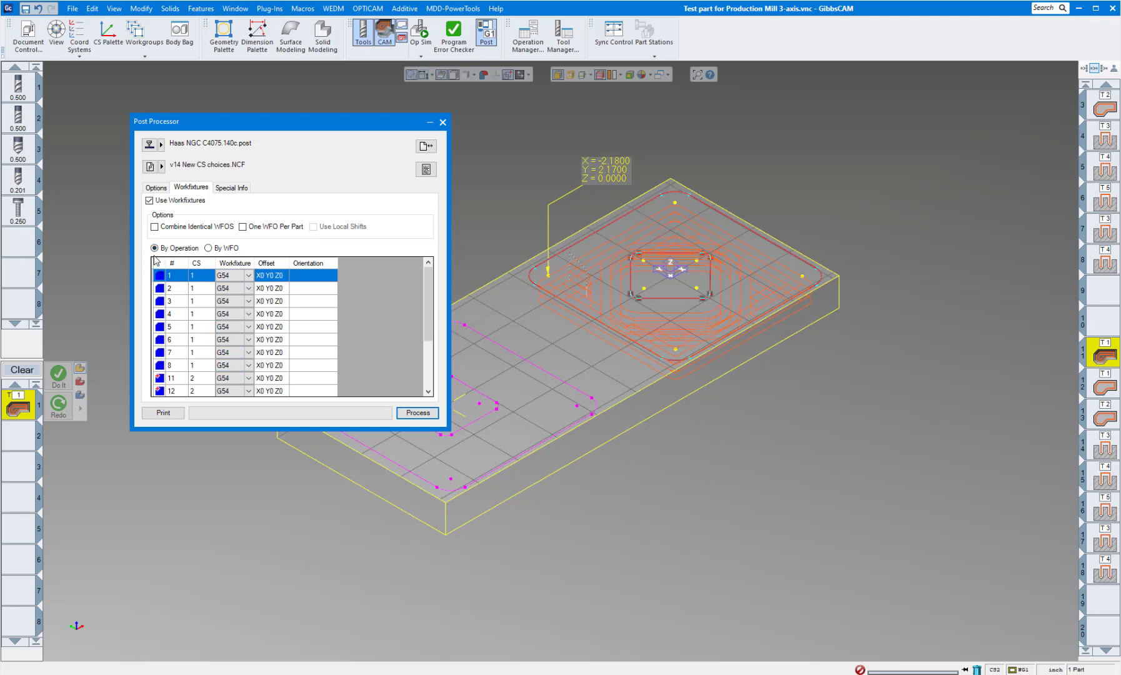
# Step: View the workfixture assignments grouped by WFO, and return to the by-operation listing
pyautogui.click(208, 248)
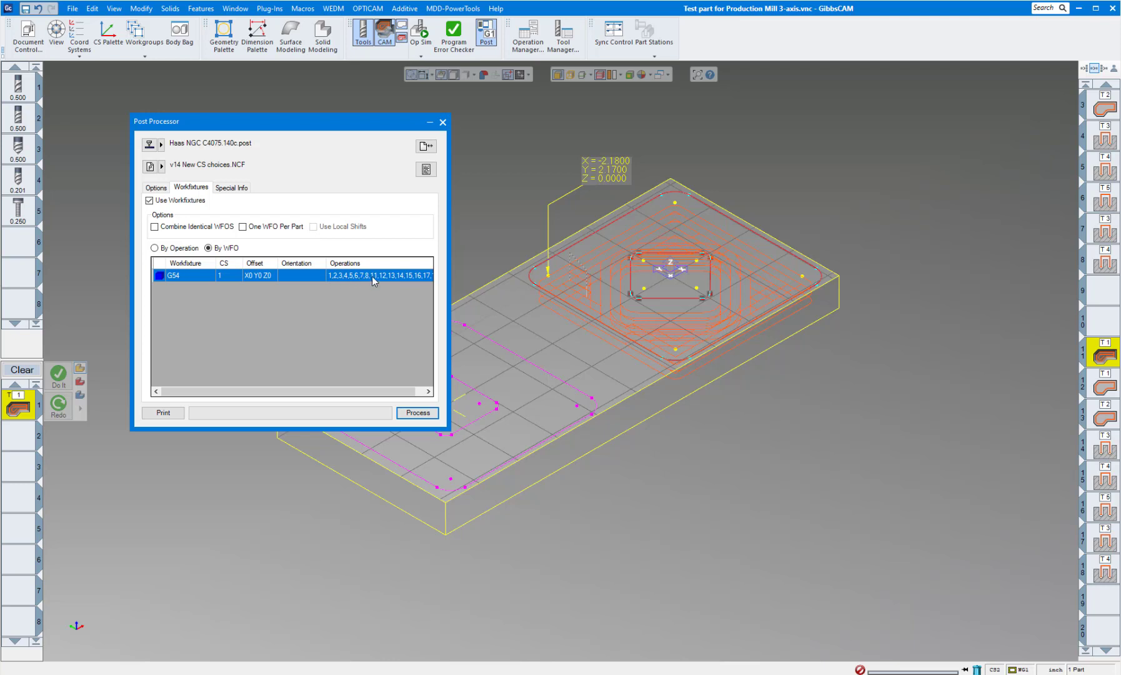
pyautogui.click(154, 248)
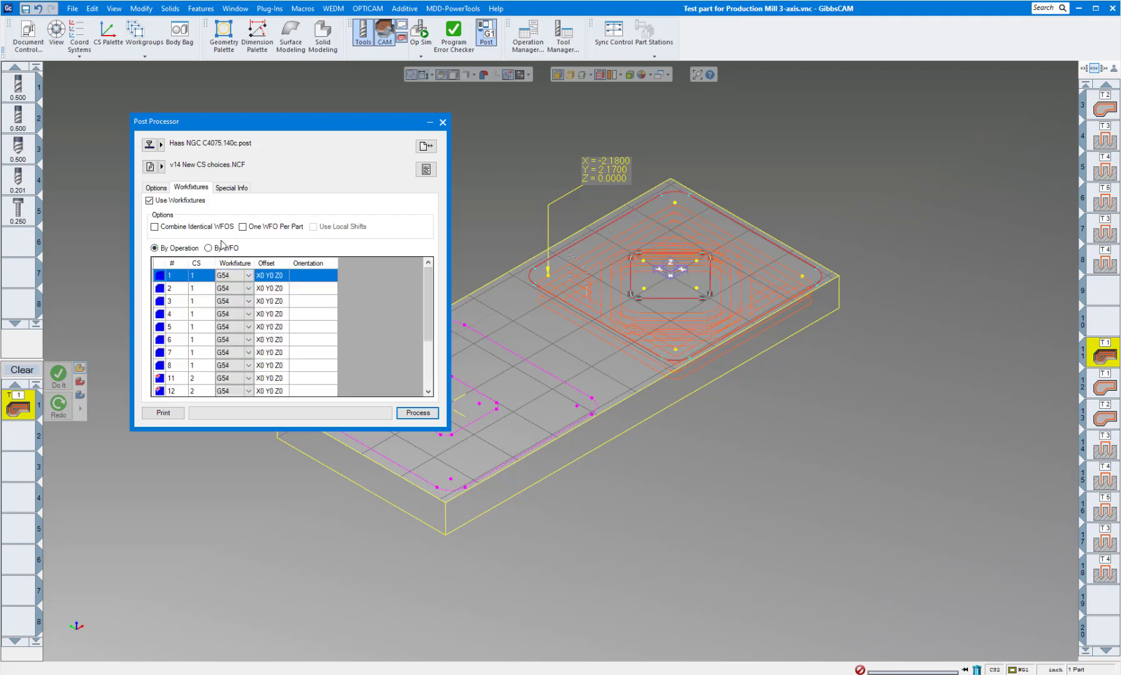
# Step: Try the Combine Identical WFOS and One WFO Per Part options, and disable Use Workfixtures
pyautogui.click(154, 228)
pyautogui.click(243, 227)
pyautogui.click(149, 200)
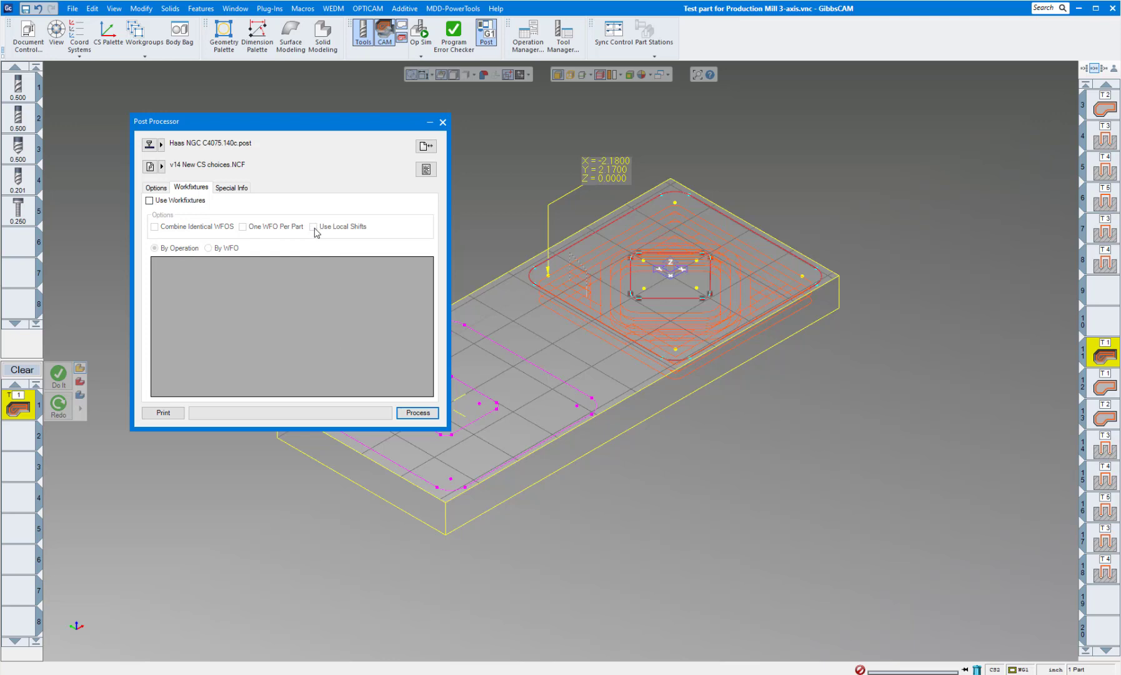
# Step: Enable Use Workfixtures and check the workfixture choices for operation 1, keeping it on G54
pyautogui.click(149, 200)
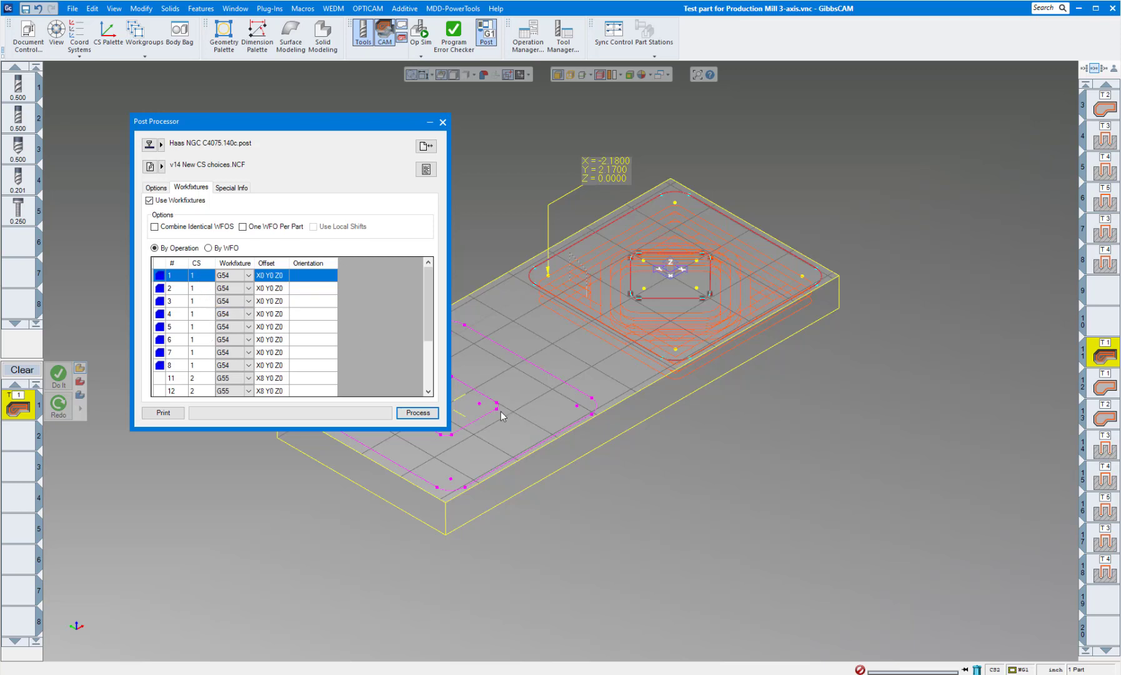
pyautogui.click(248, 279)
pyautogui.click(249, 277)
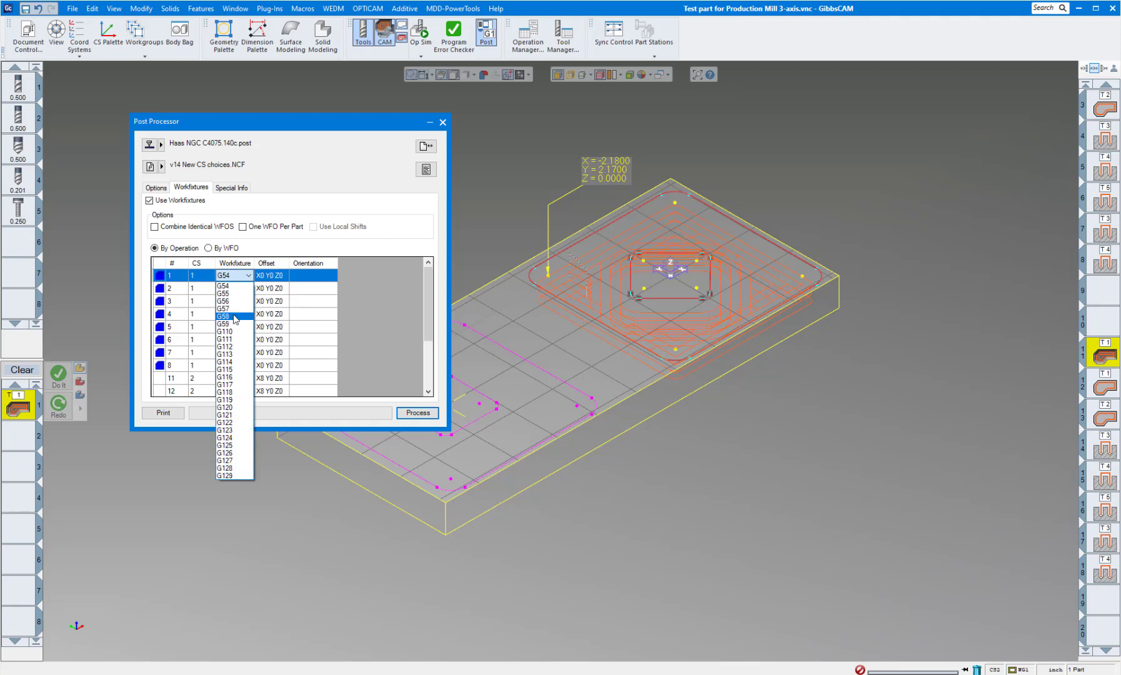
pyautogui.click(229, 278)
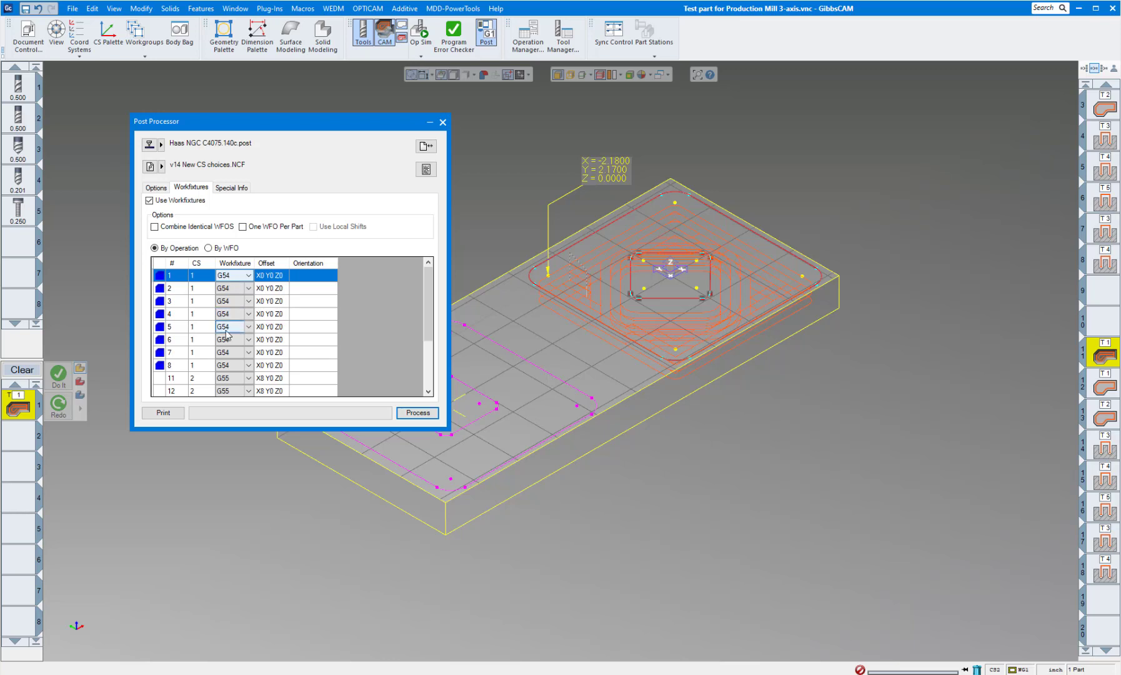
pyautogui.click(232, 288)
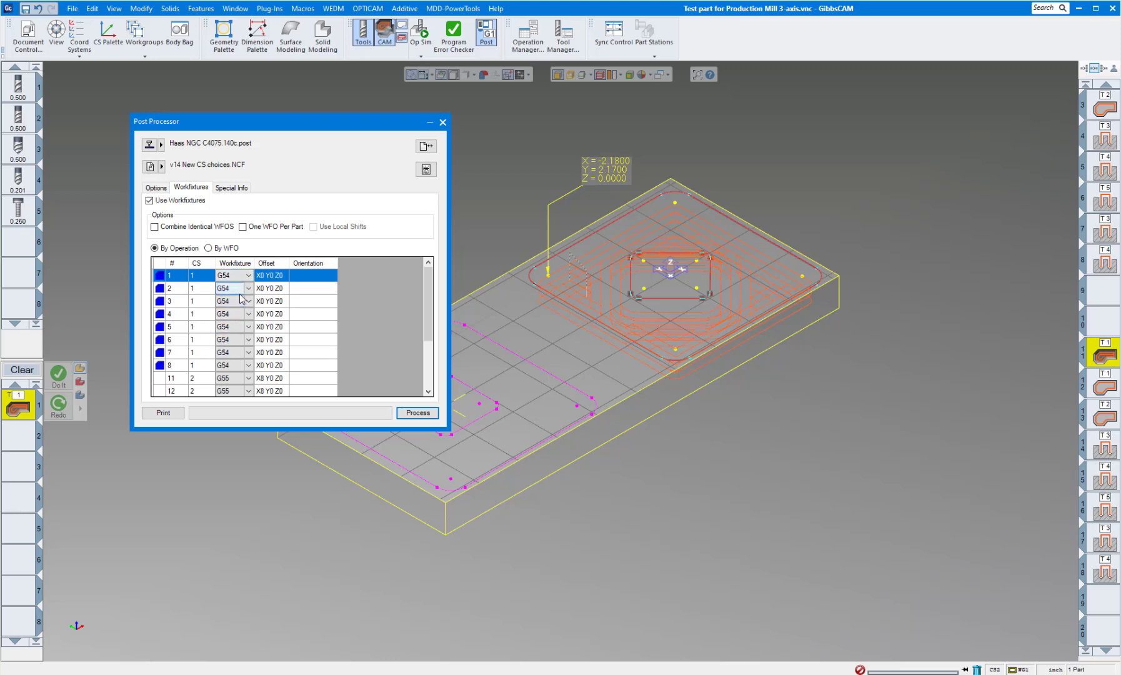
# Step: Choose G55 as the workfixture for operation 11
pyautogui.scroll(-3, 241, 299)
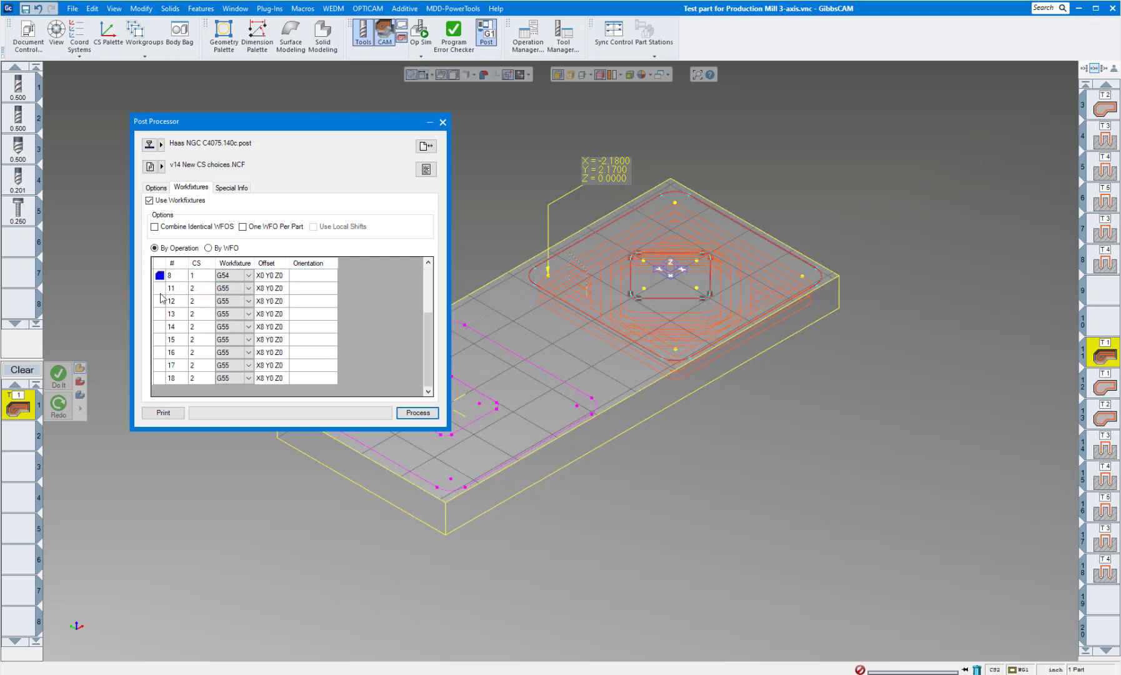
pyautogui.click(220, 301)
pyautogui.click(248, 290)
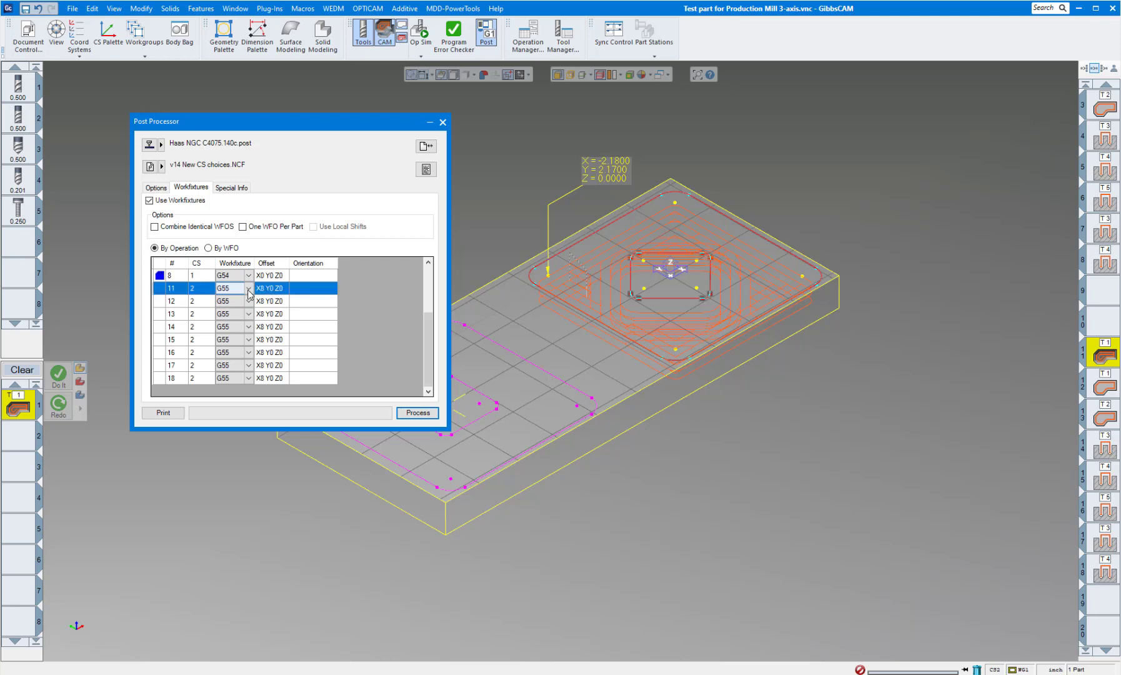
pyautogui.click(249, 291)
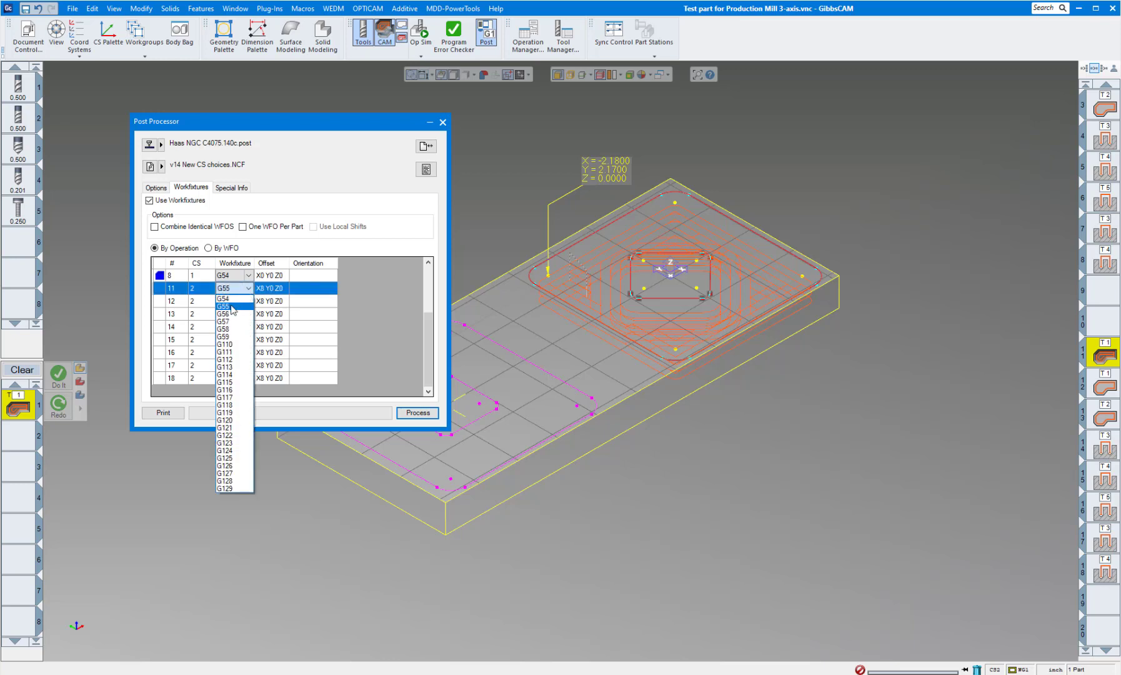
pyautogui.click(230, 307)
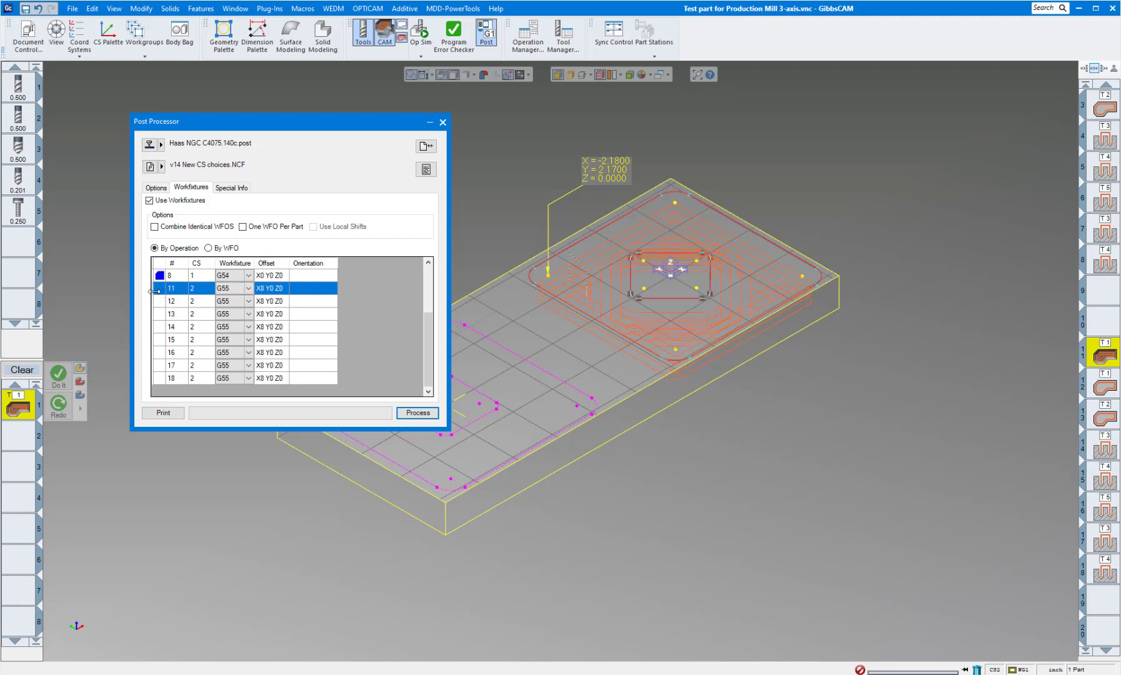
# Step: Apply operation 11's workfixture offset to all operations with this CS, and check the assignments for operations 11 to 18
pyautogui.rightClick(161, 294)
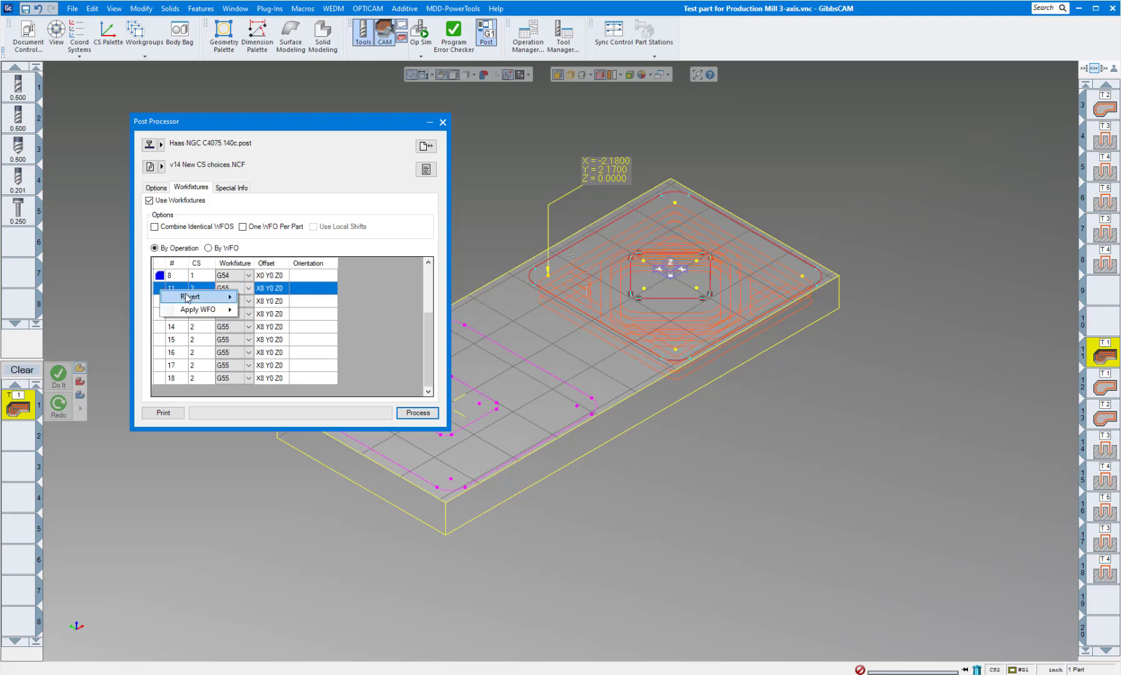
pyautogui.moveTo(190, 302)
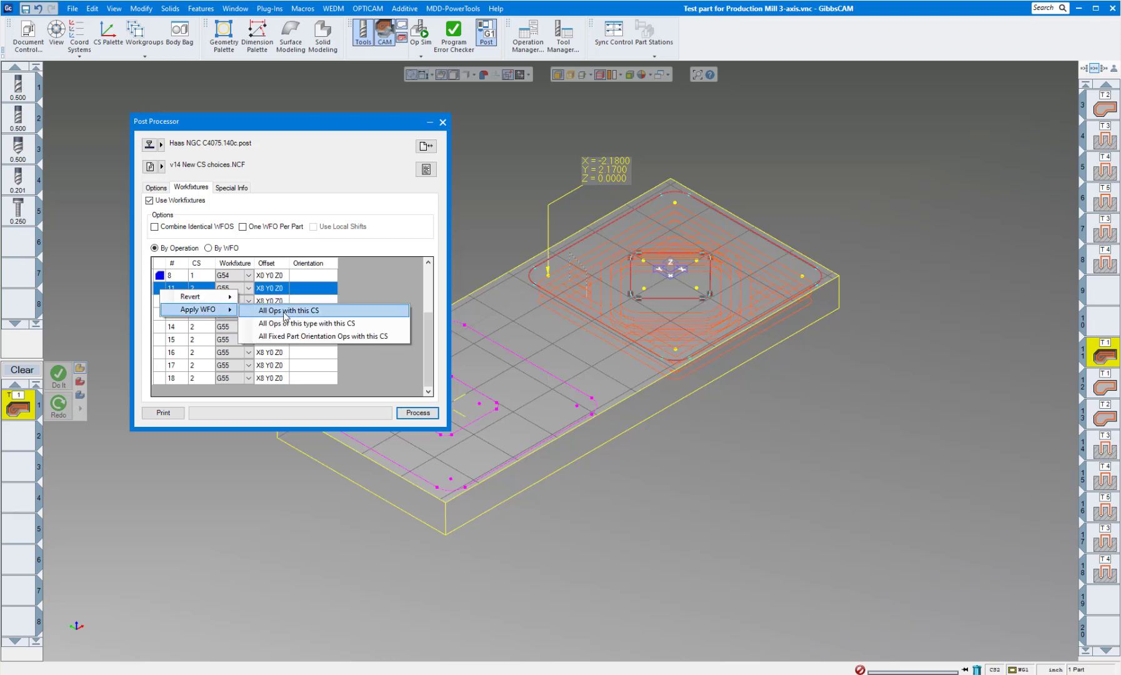
pyautogui.click(302, 311)
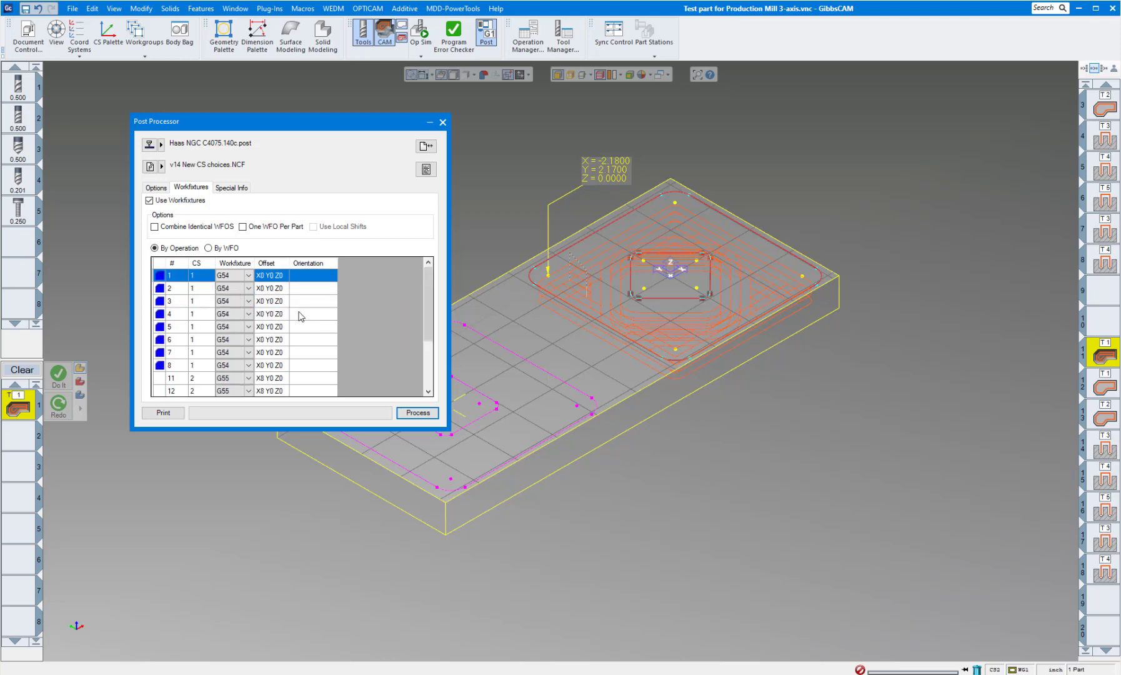
pyautogui.scroll(-3, 300, 320)
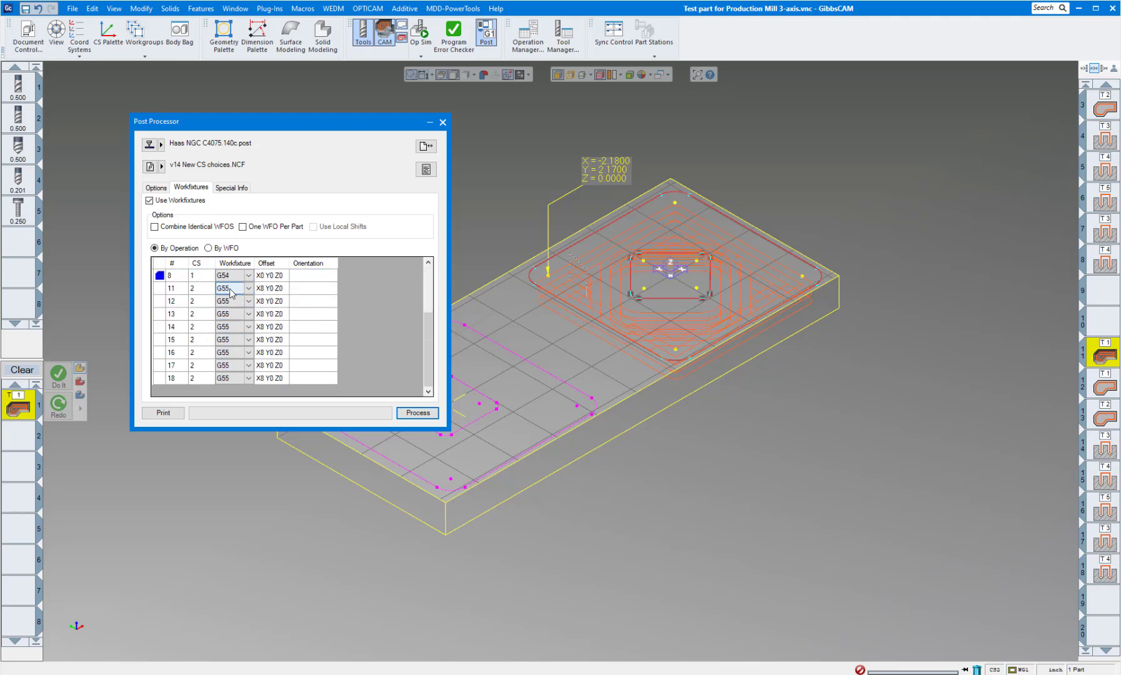
# Step: Post-process the job and highlight the G54 call in operation 1's roughing code
pyautogui.click(417, 413)
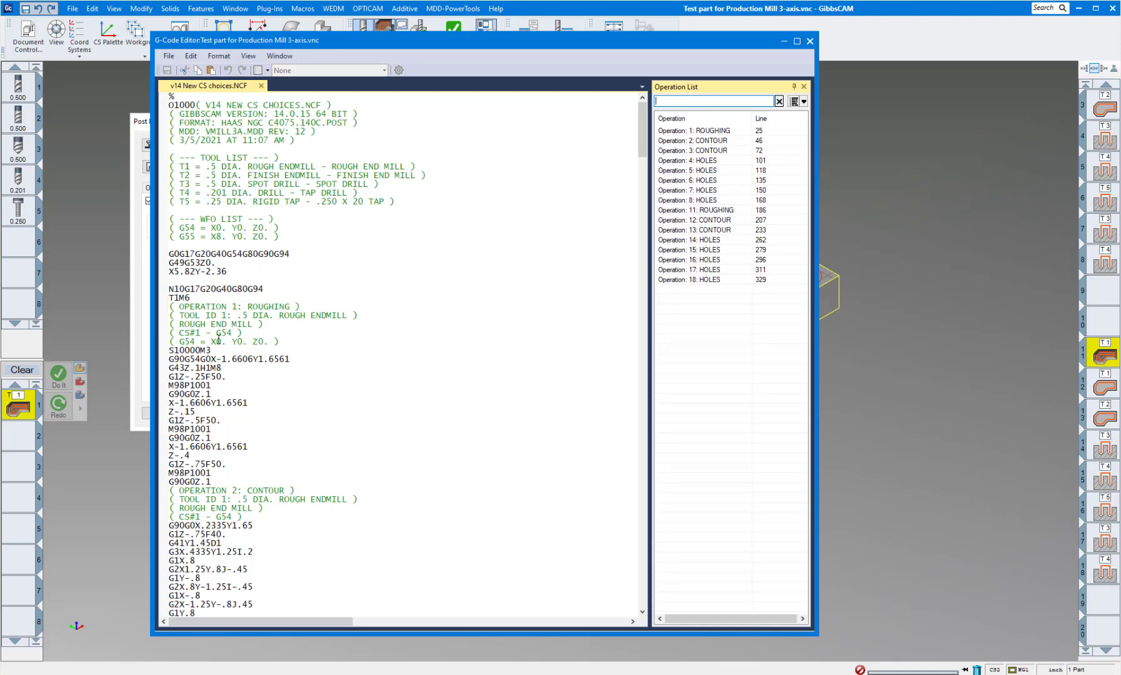
pyautogui.moveTo(200, 360); pyautogui.dragTo(185, 360)
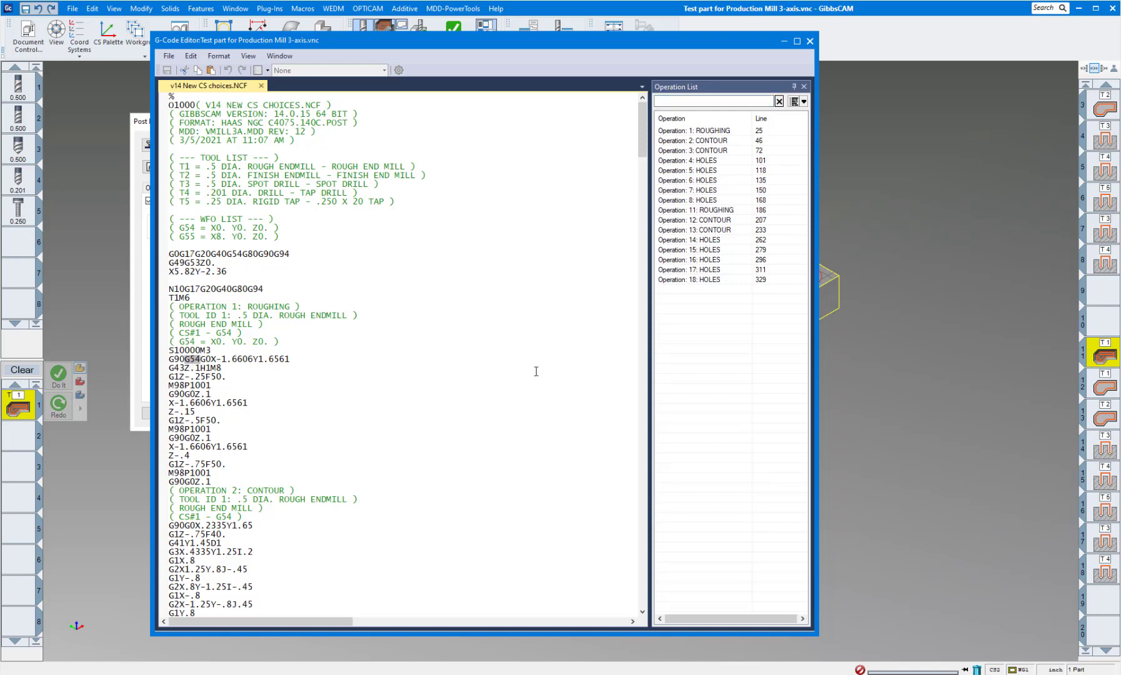
# Step: Find operation 11 in the posted code and highlight its CS#2 - G55 comment and its G55 call
pyautogui.scroll(-20, 326, 338)
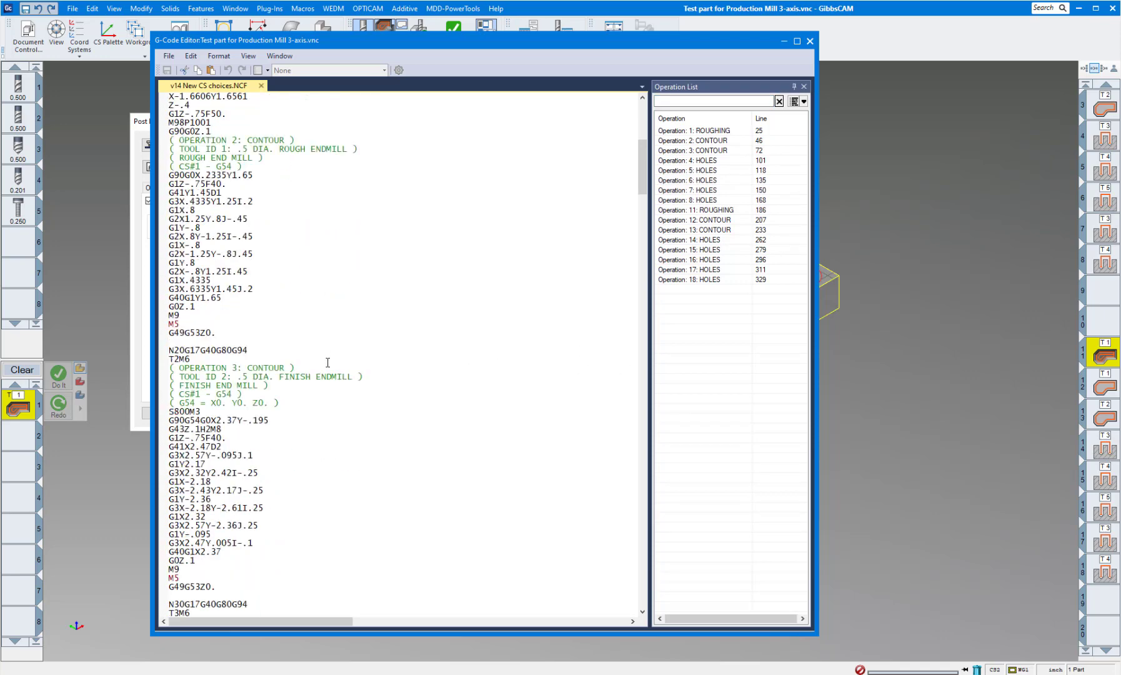
pyautogui.scroll(-6, 348, 376)
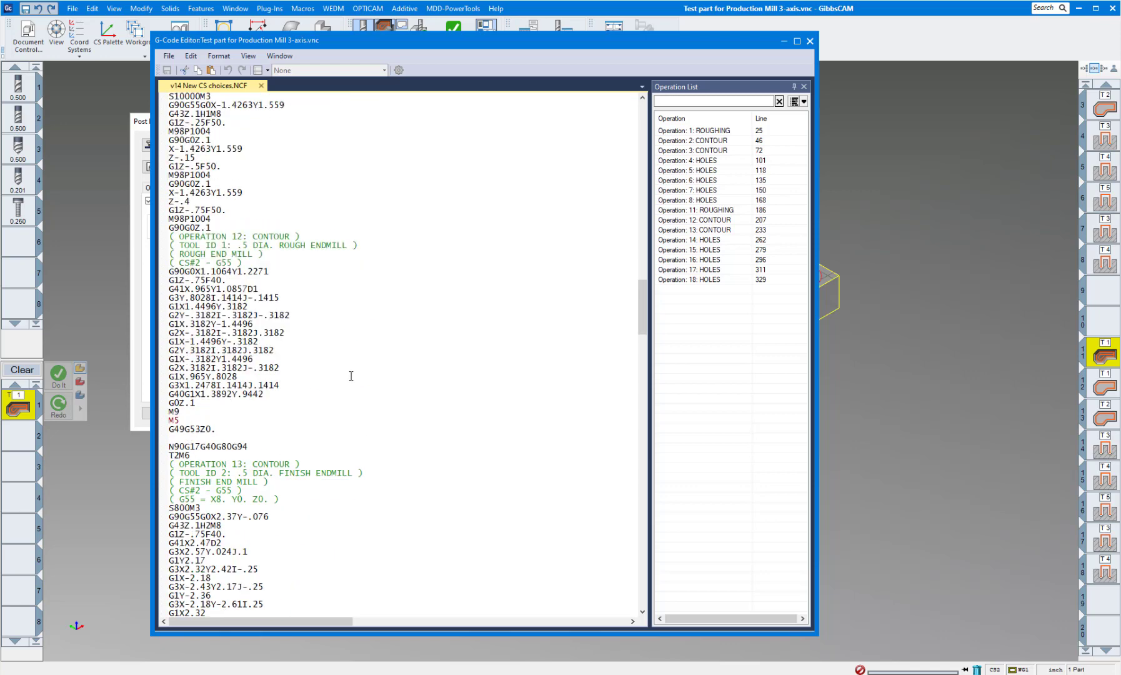
pyautogui.scroll(4, 352, 377)
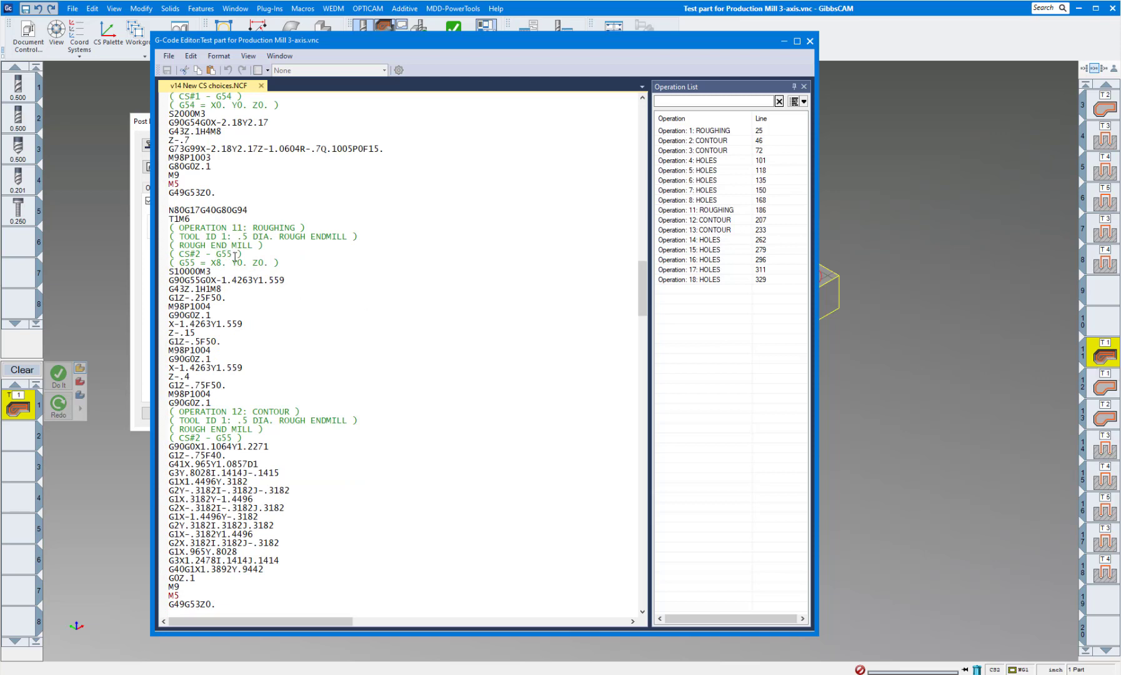
pyautogui.moveTo(251, 257); pyautogui.dragTo(160, 254)
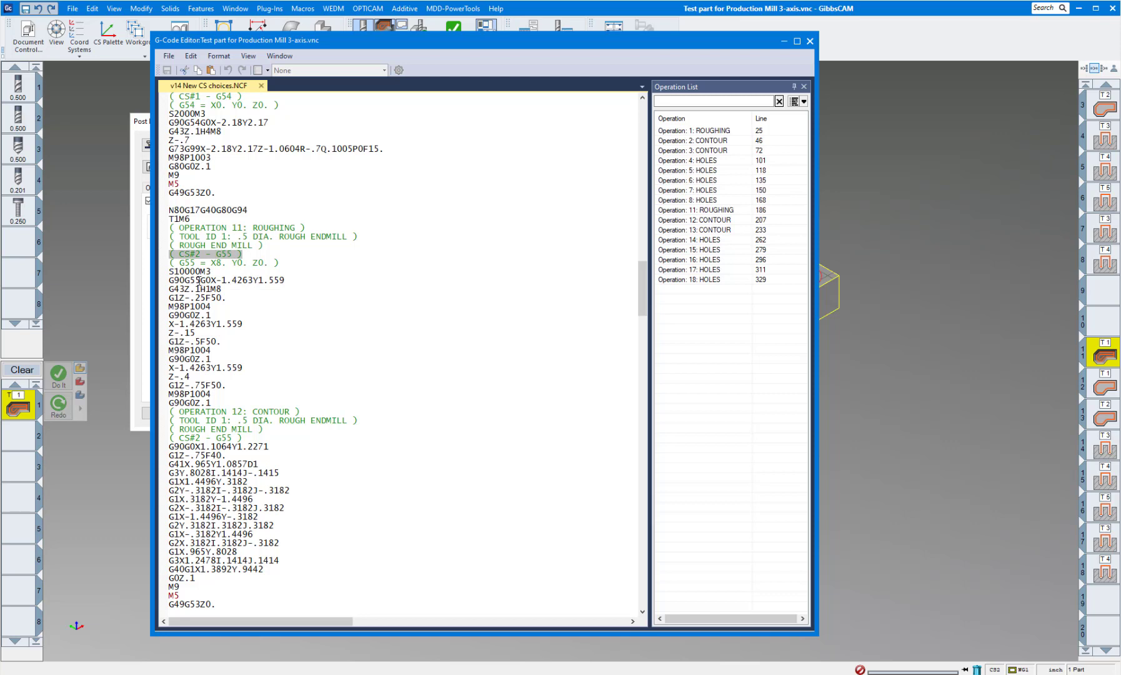
pyautogui.moveTo(200, 279); pyautogui.dragTo(186, 281)
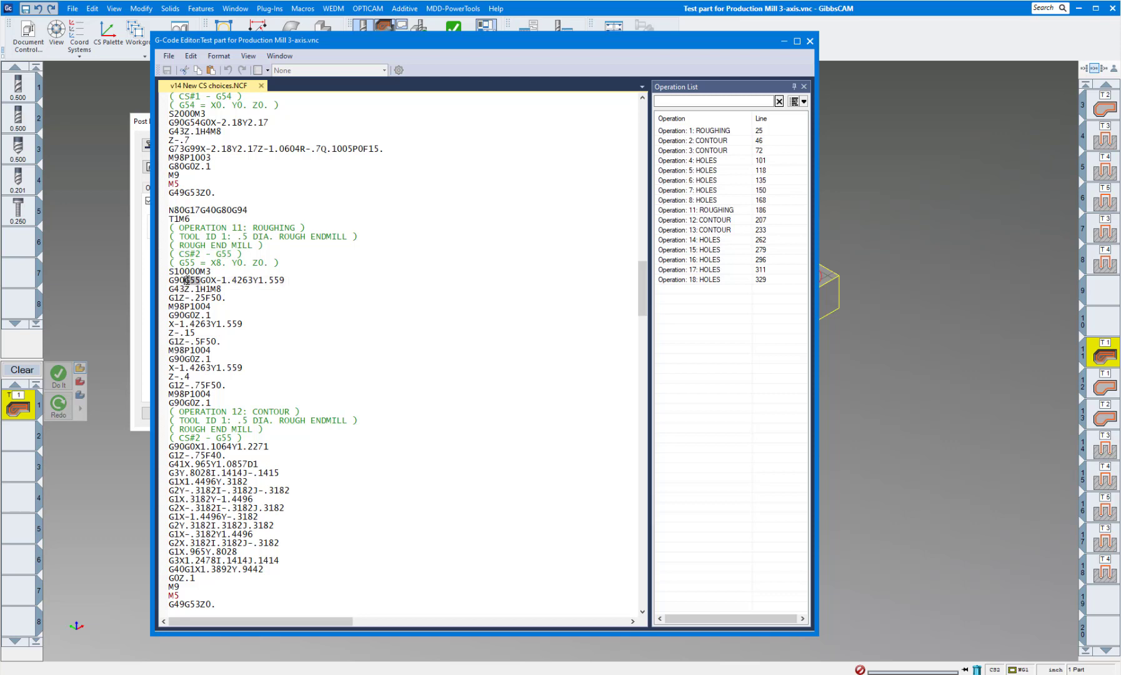
# Step: Examine the workfixture calls in the remaining drilling operations through operation 18, and compare them with operations 5 to 8
pyautogui.click(244, 299)
pyautogui.scroll(-20, 347, 391)
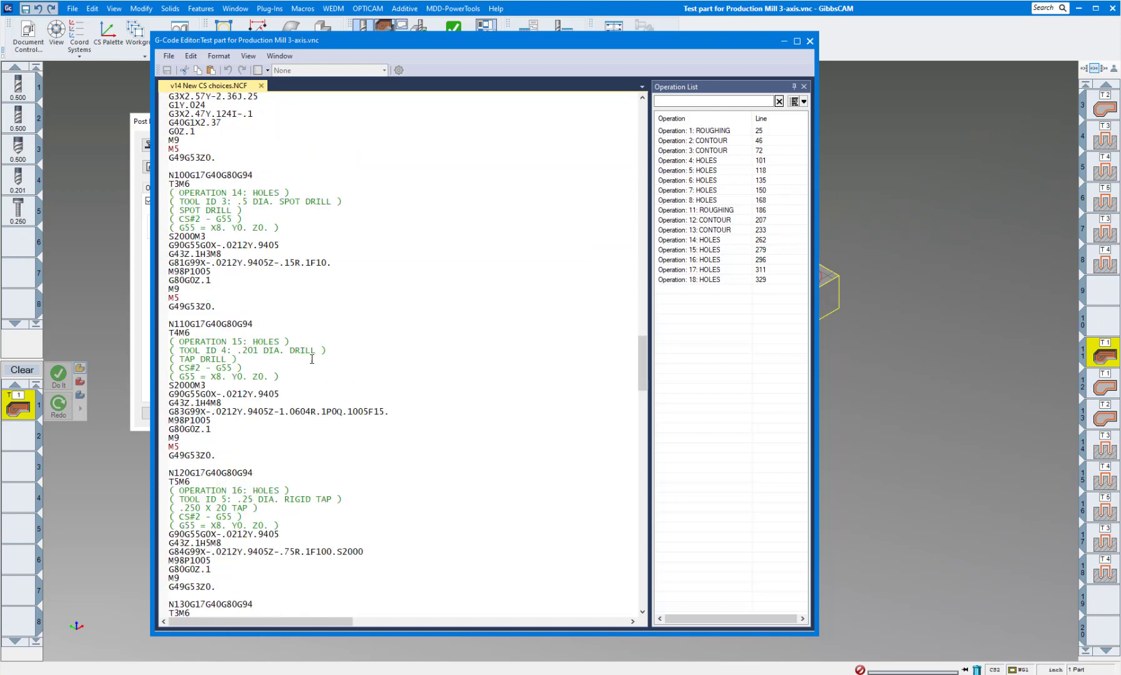
pyautogui.scroll(-6, 347, 392)
pyautogui.scroll(4, 347, 393)
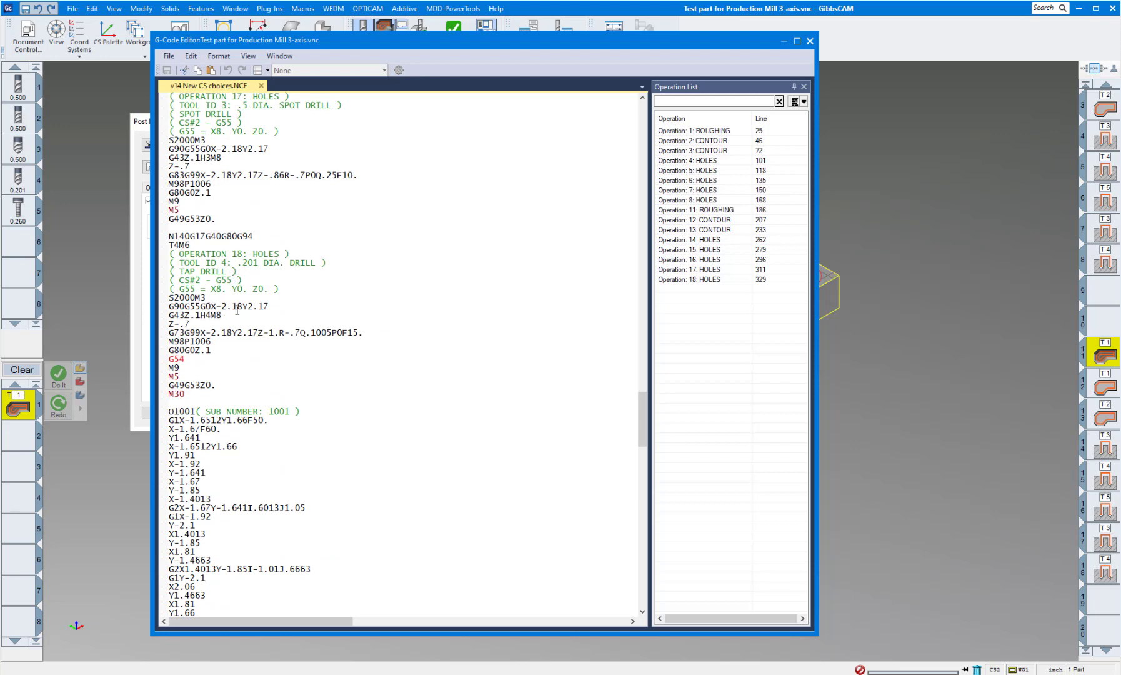
pyautogui.scroll(20, 292, 310)
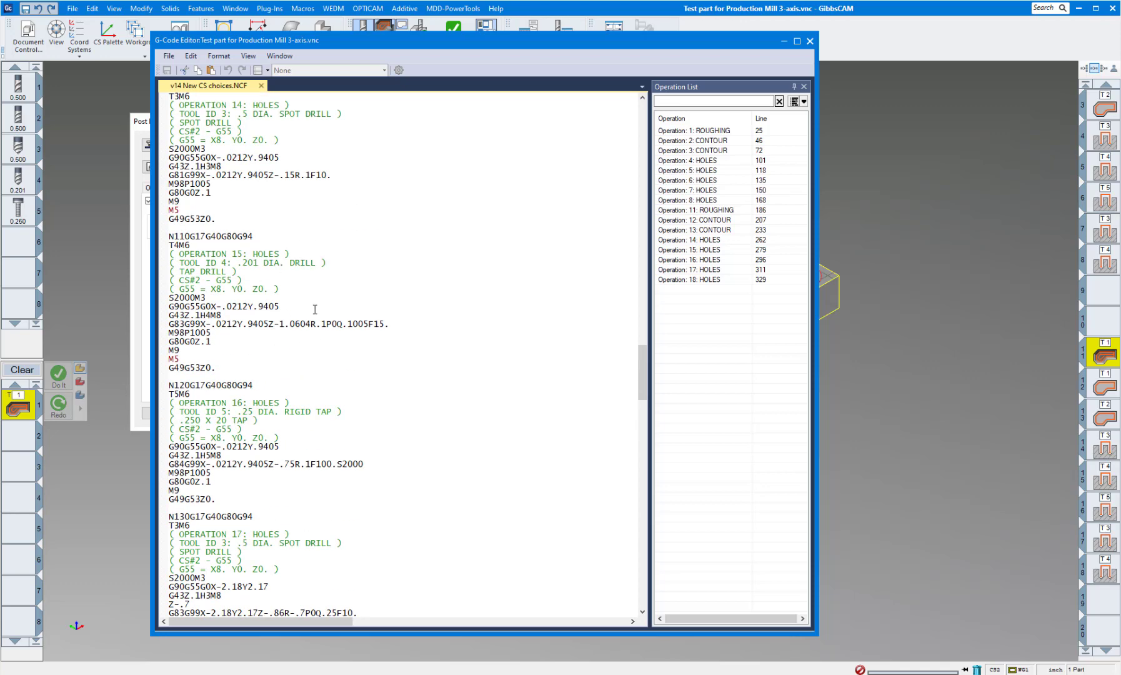
pyautogui.scroll(20, 315, 309)
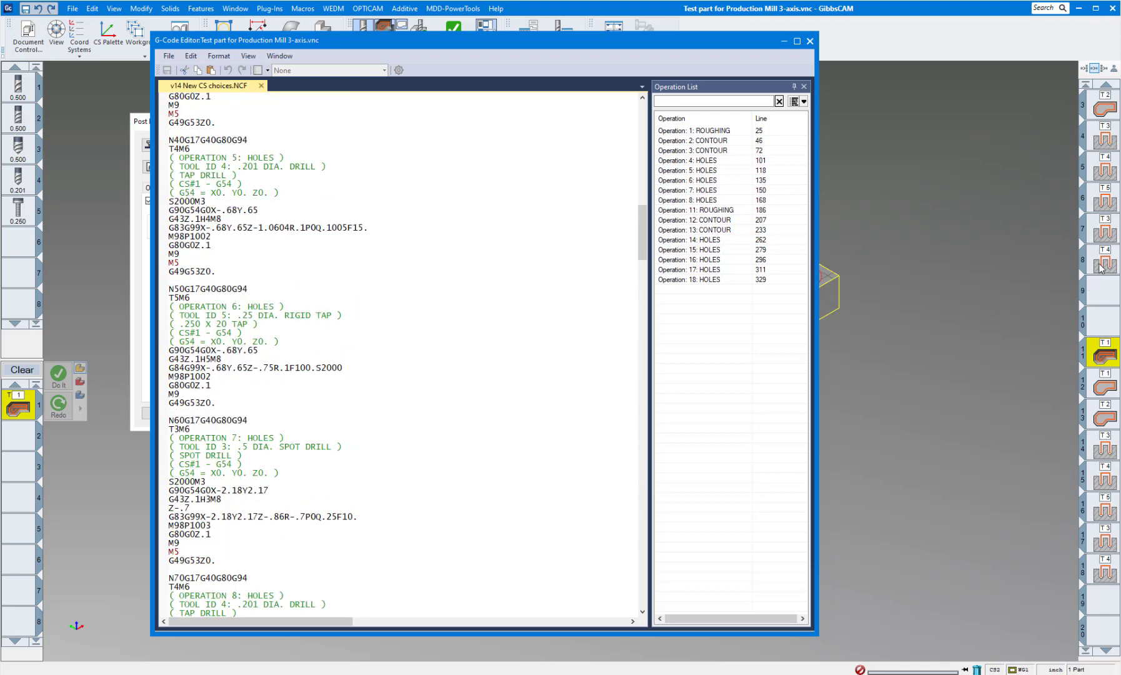
pyautogui.scroll(-10, 379, 260)
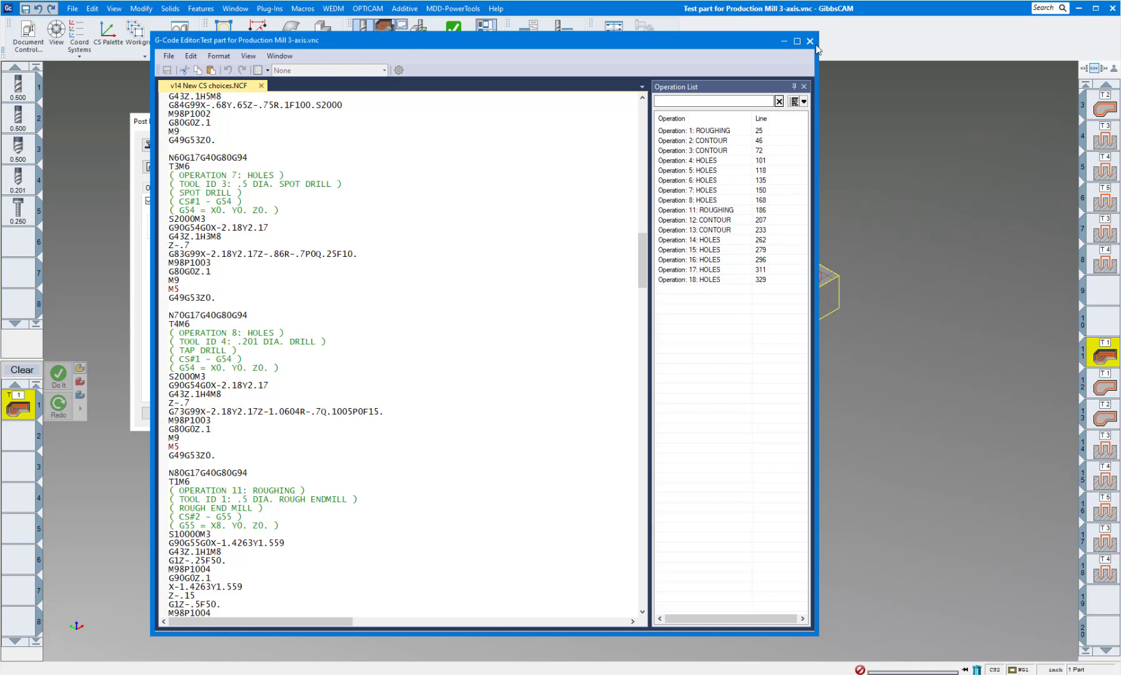
# Step: Close the G-code editor and the post processor dialog to return to the two-part model
pyautogui.click(812, 41)
pyautogui.moveTo(384, 125); pyautogui.dragTo(267, 269)
pyautogui.click(325, 267)
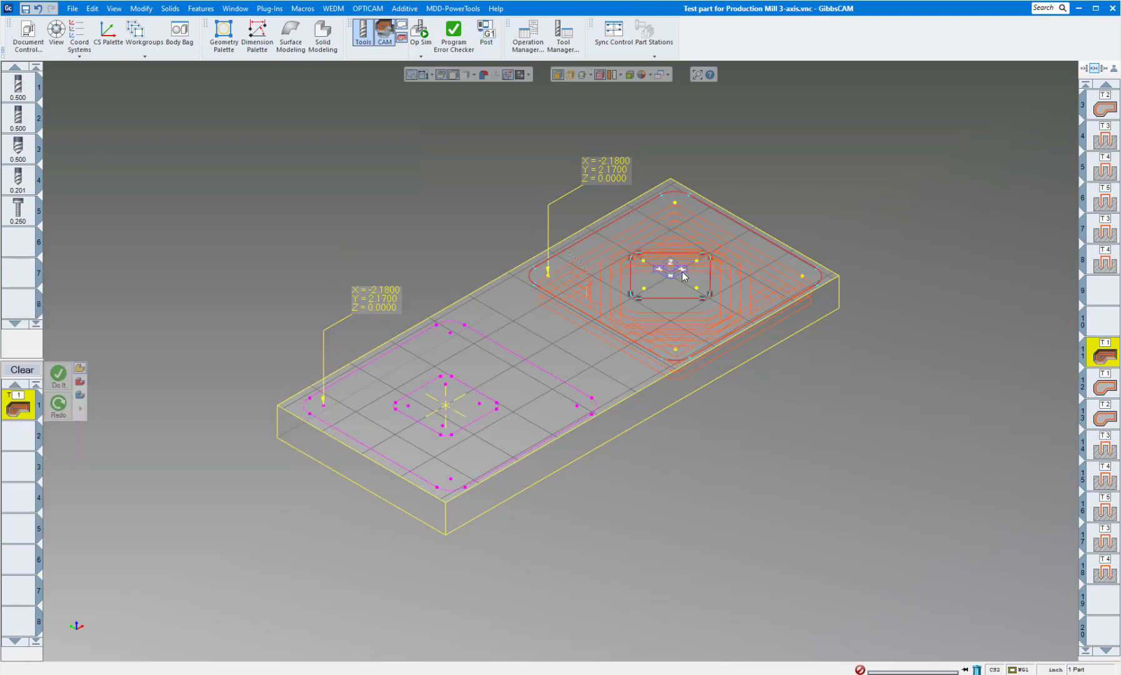
pyautogui.scroll(1, 684, 434)
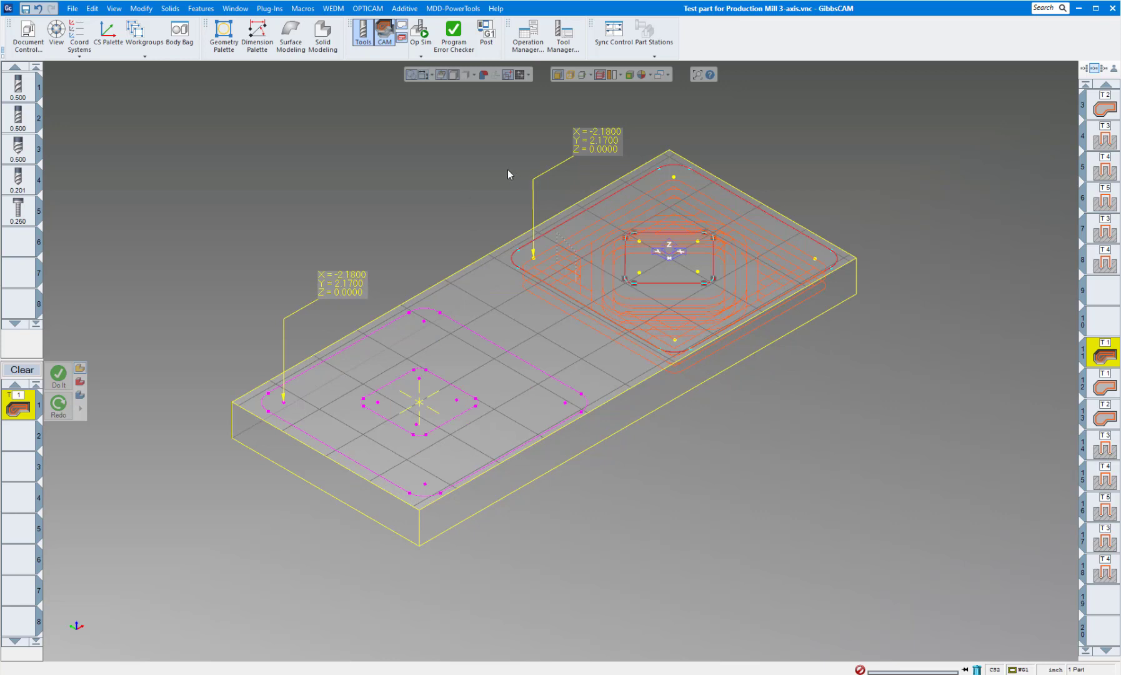
pyautogui.moveTo(508, 171); pyautogui.dragTo(514, 170, button='middle')
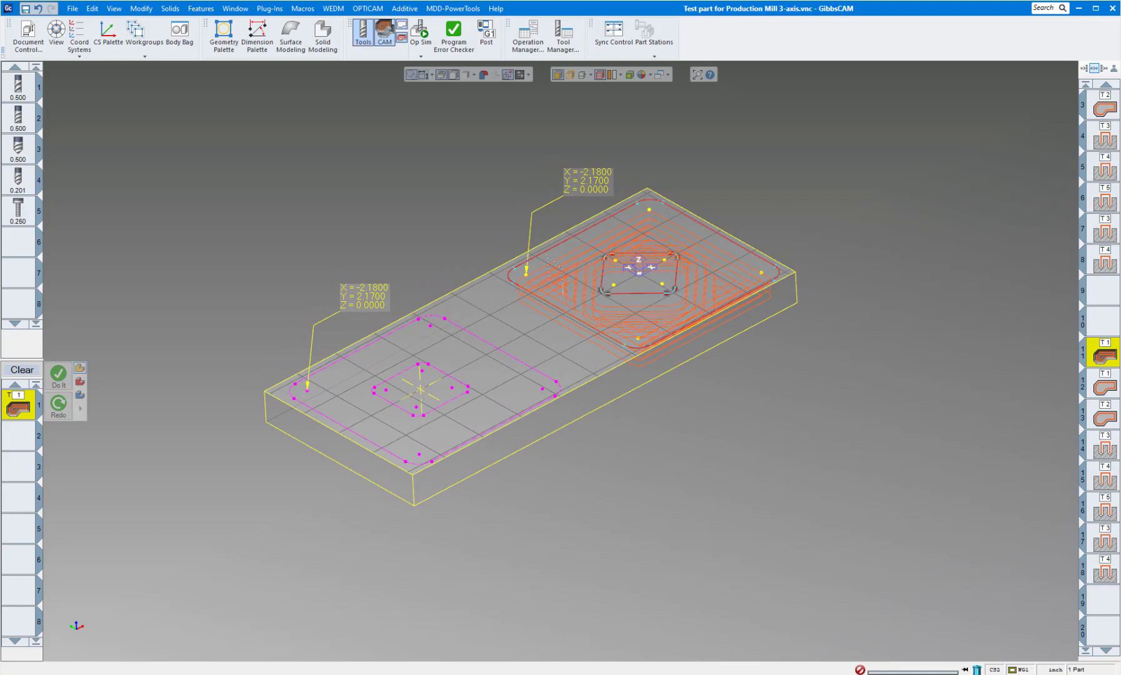